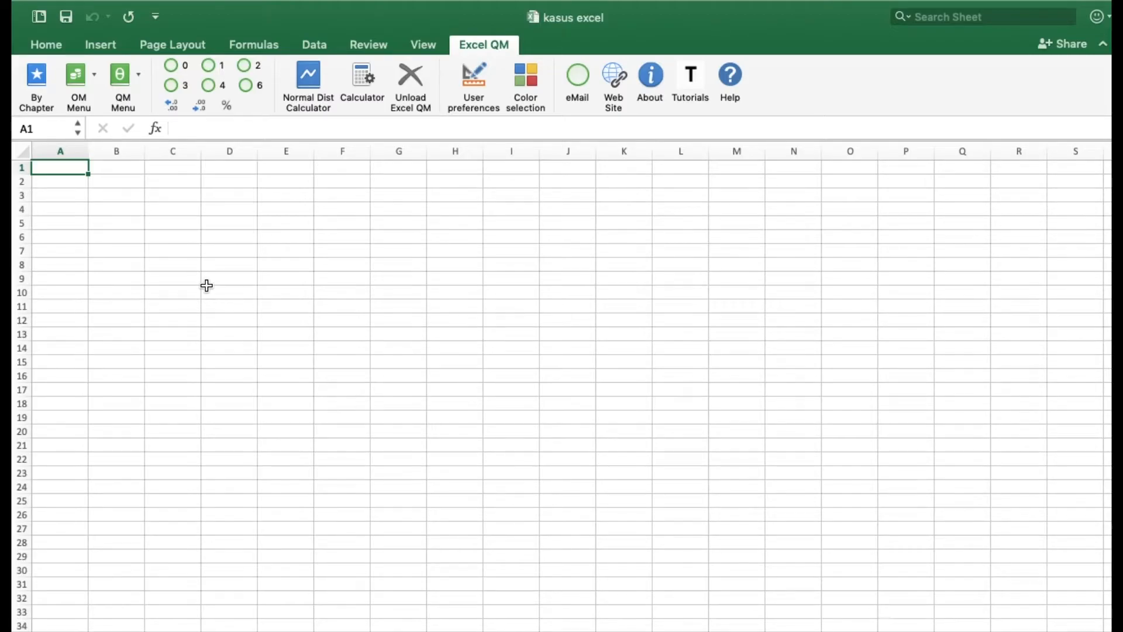
Start a new Transportation model and title it "PT. Costume".
click(37, 73)
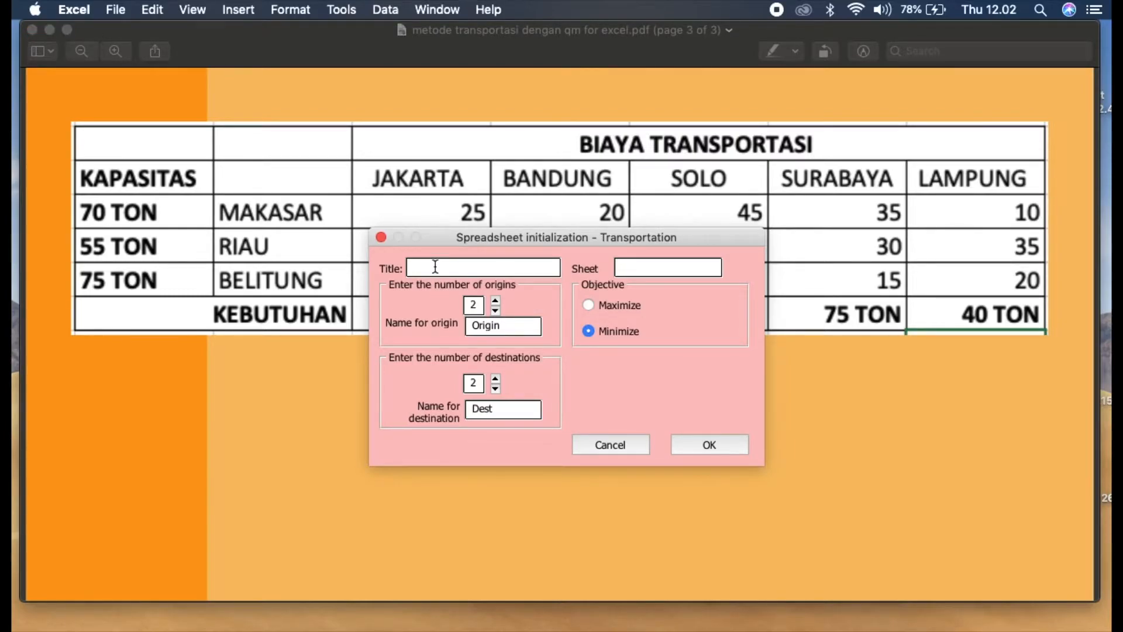
text(P)
text(T. Co)
text(d)
key(BackSpace)
text(stume)
Set the number of origins to 3 and name the origins "Pabrik".
click(505, 328)
key(BackSpace)
key(BackSpace)
key(BackSpace)
key(BackSpace)
key(BackSpace)
key(BackSpace)
text(paBRIK)
key(BackSpace)
key(BackSpace)
key(BackSpace)
key(BackSpace)
key(BackSpace)
key(BackSpace)
text(Pabrik)
key(Tab)
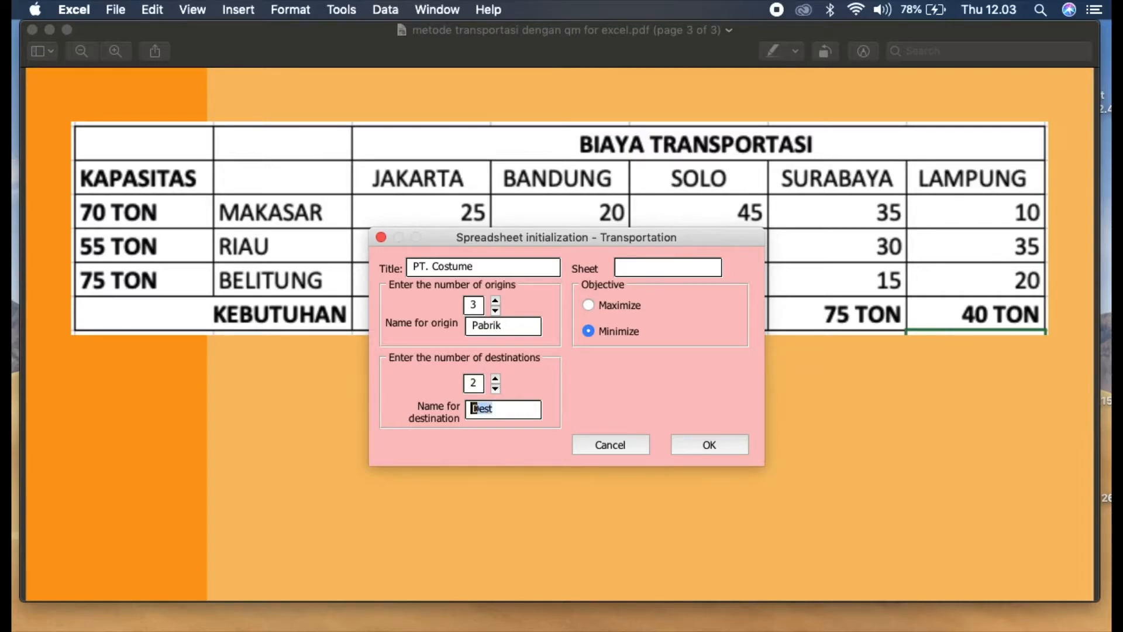
Set 5 destinations named "Outlet" and create the transportation model sheet with the Minimize objective.
click(495, 379)
click(496, 379)
key(BackSpace)
key(BackSpace)
key(BackSpace)
key(BackSpace)
text(Outlet)
click(710, 445)
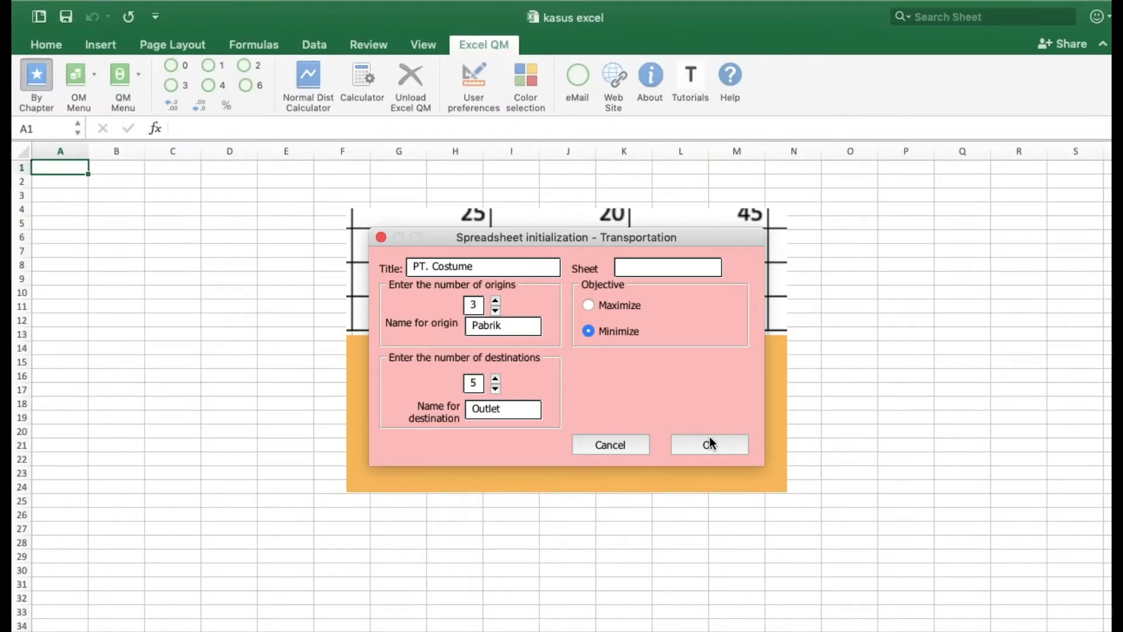
click(710, 443)
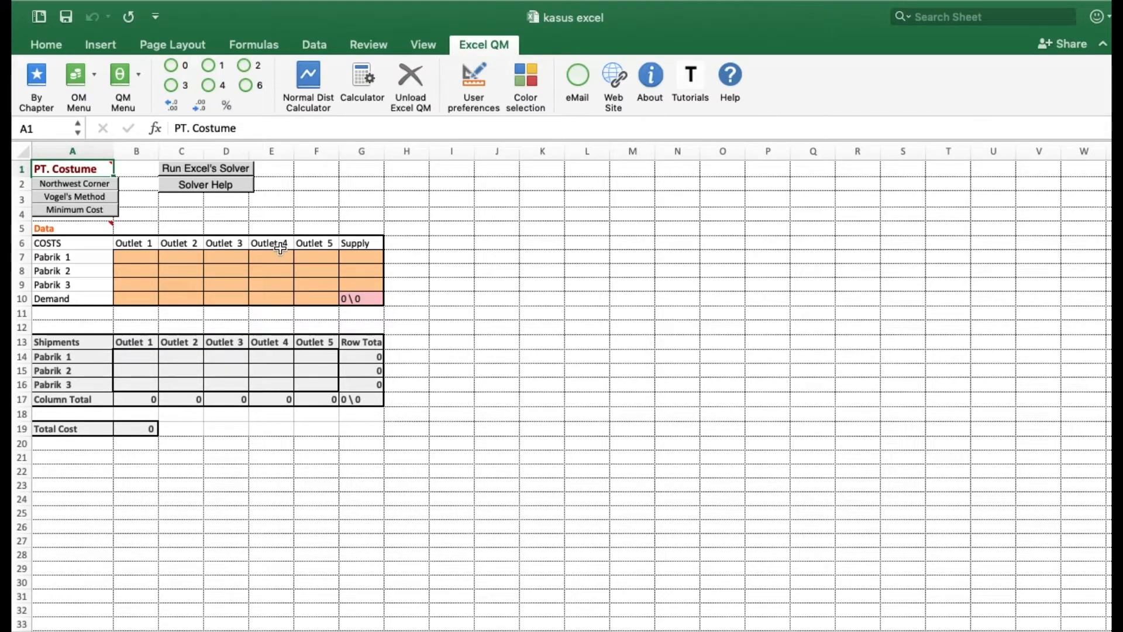
mouse_move(44, 230)
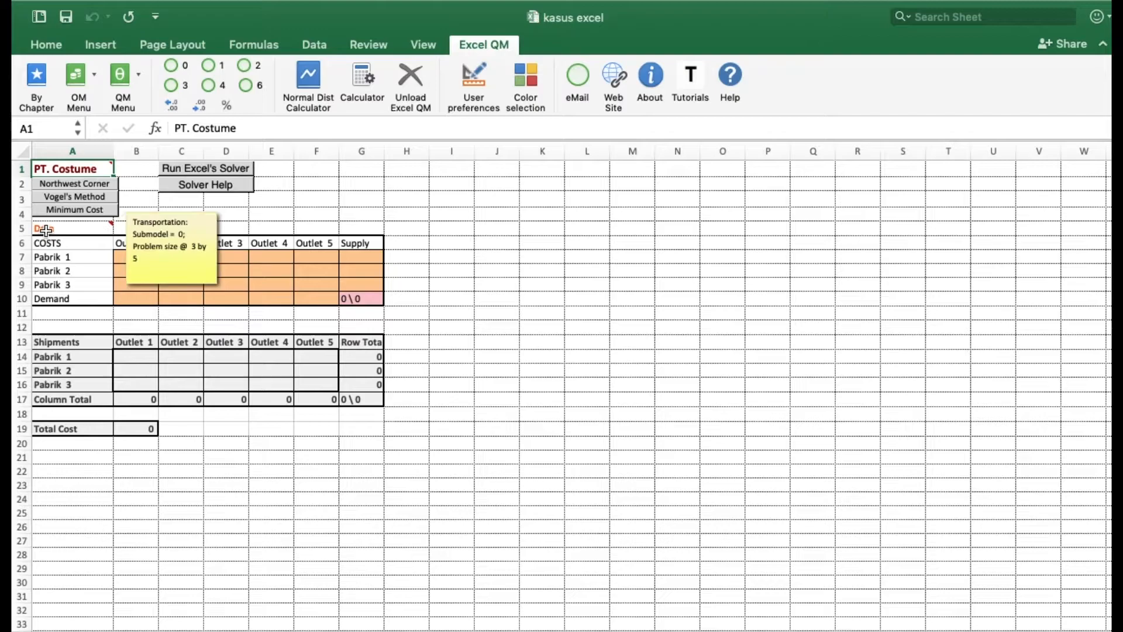
click(71, 269)
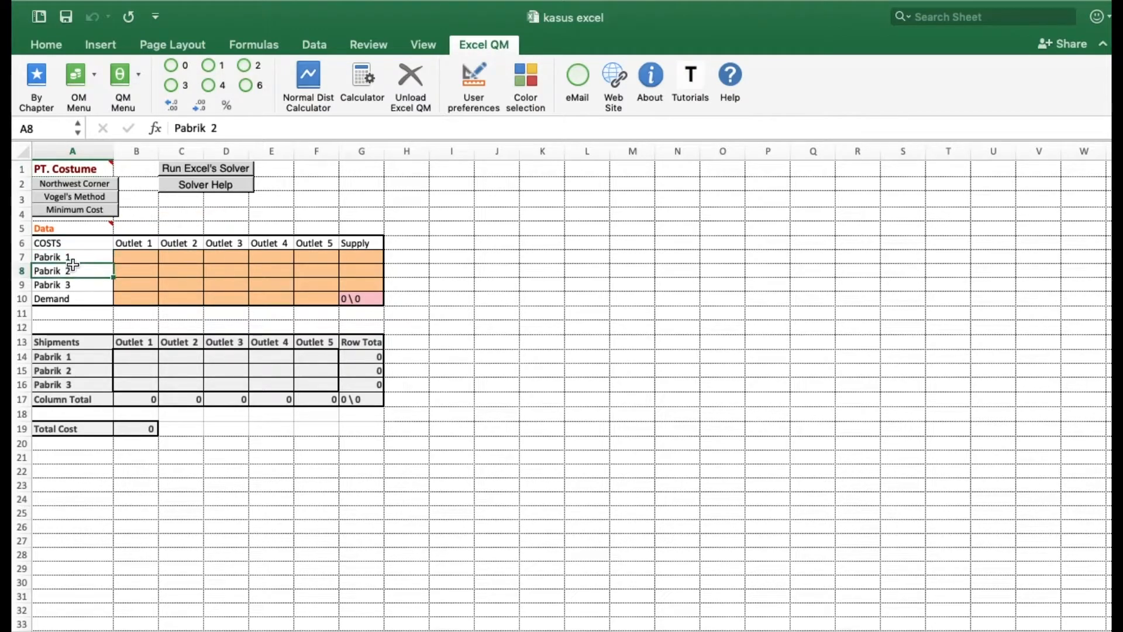
click(70, 252)
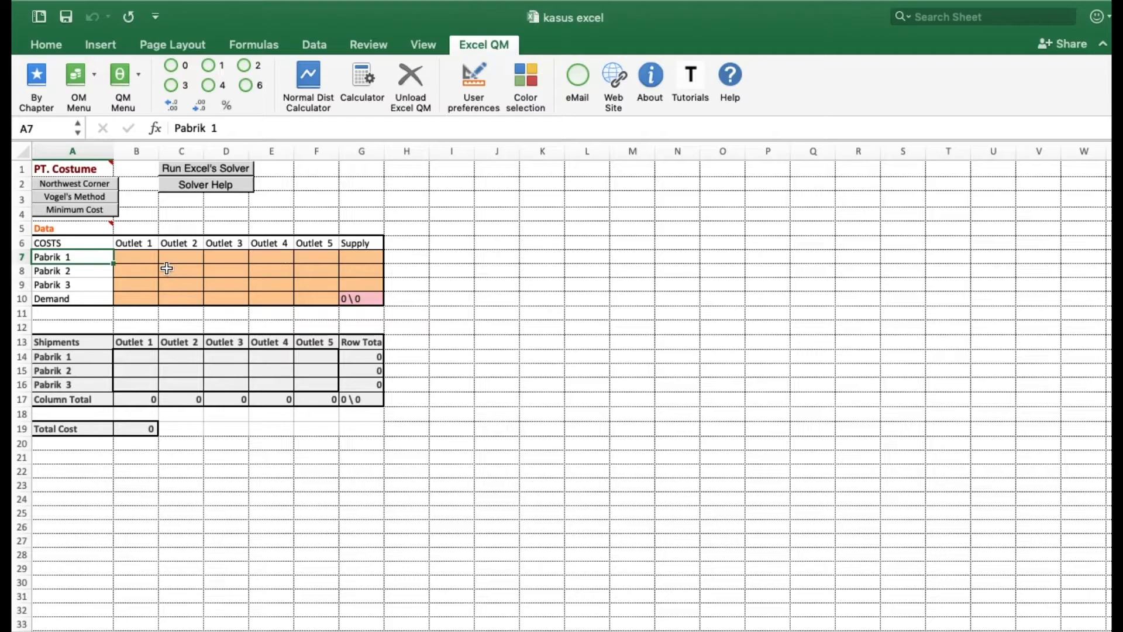
click(136, 241)
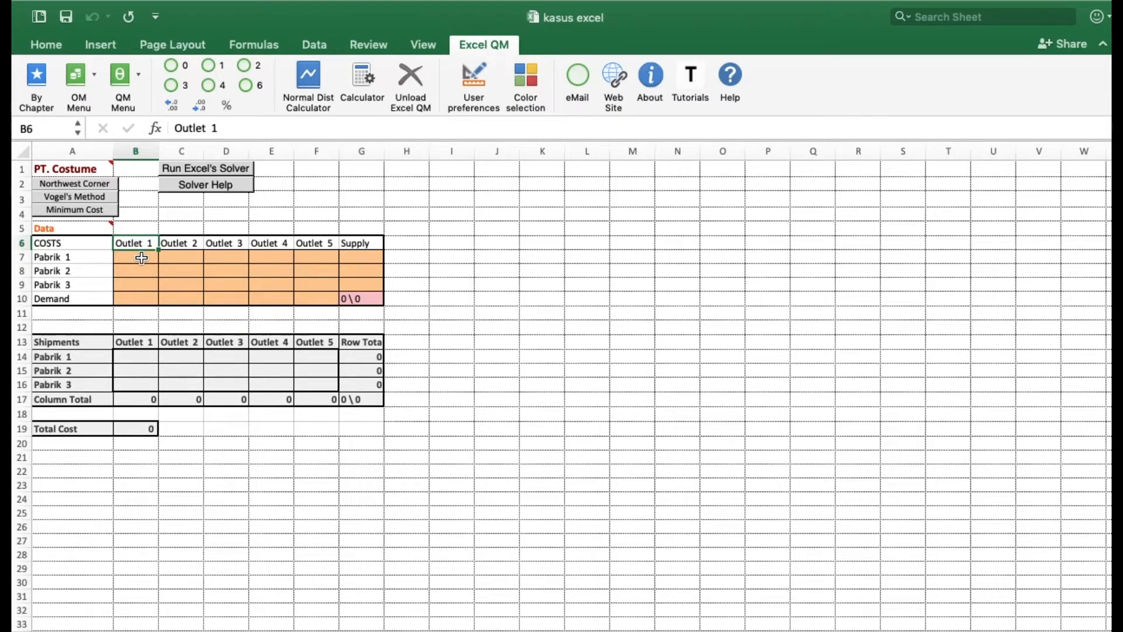
Enter the Outlet 1 costs in the data table: 25 for Pabrik 1, 15 for Pabrik 2 and 40 for Pabrik 3.
click(141, 258)
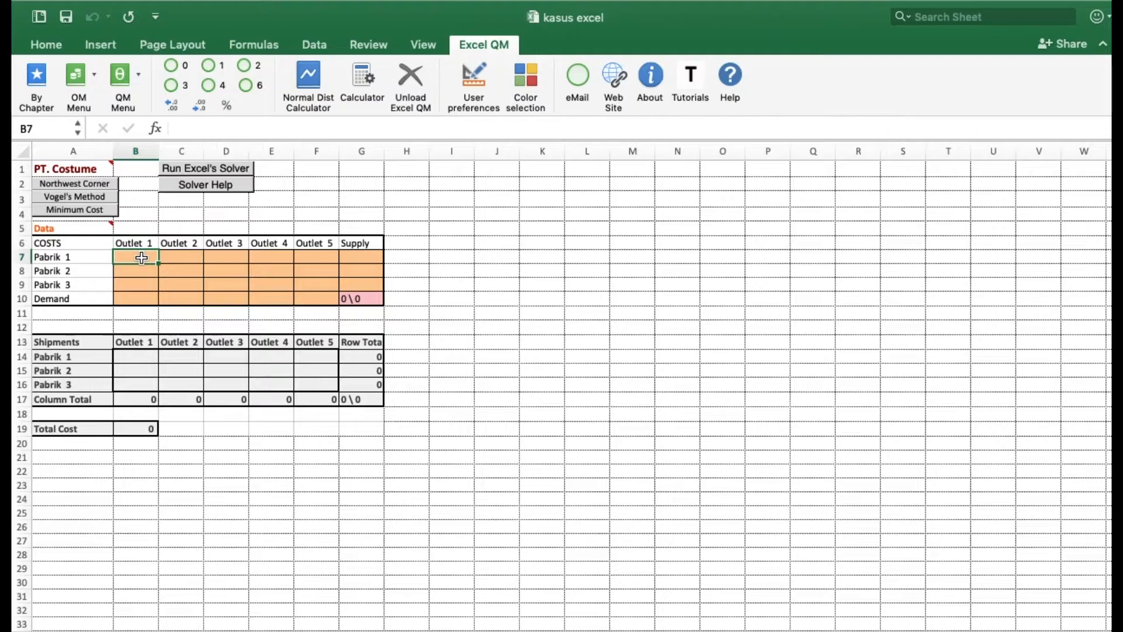
text(25)
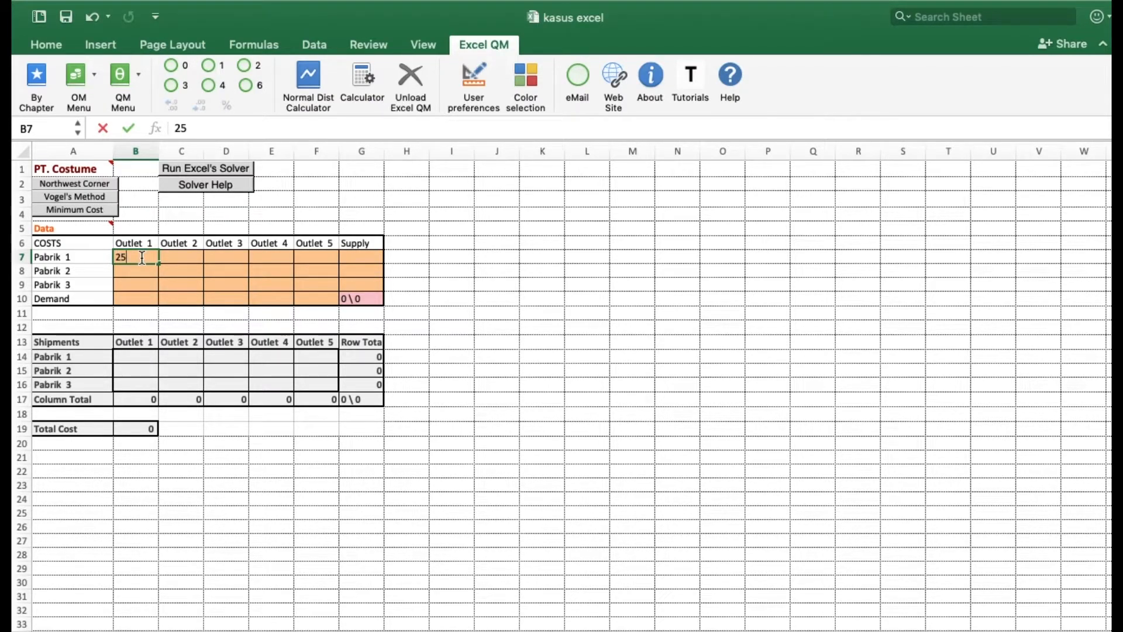
key(Return)
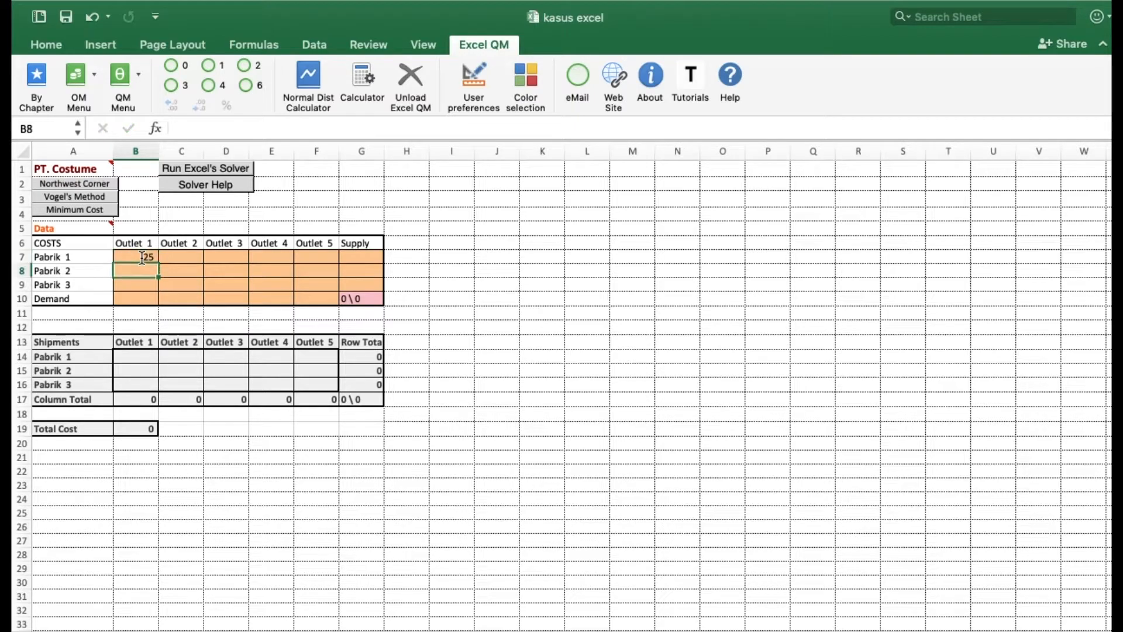
text(15)
key(Return)
text(40)
key(Tab)
Fill in the Outlet 2 costs with 20, 45 and 25 for Pabrik 1 to 3.
key(Up)
key(Up)
text(20)
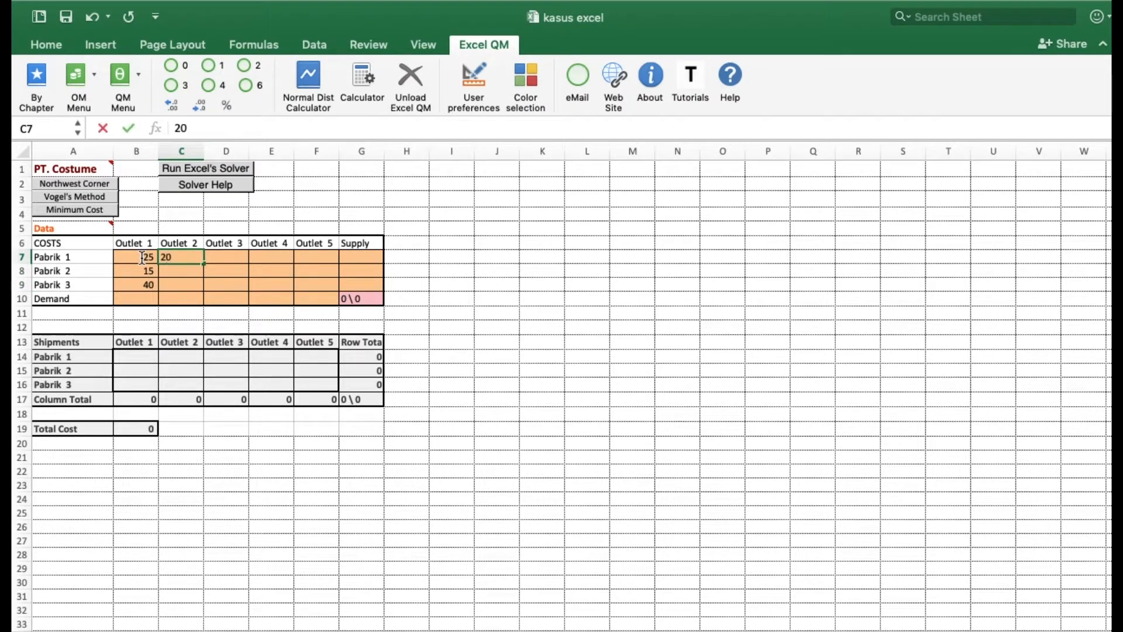
key(Return)
text(45)
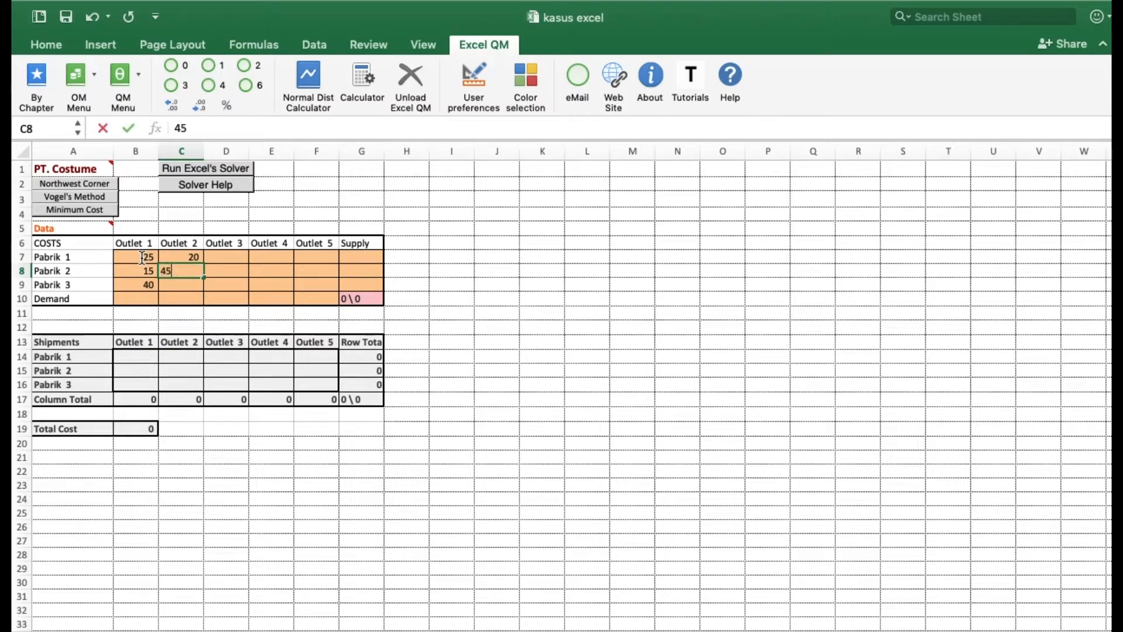
key(Return)
text(25)
key(Tab)
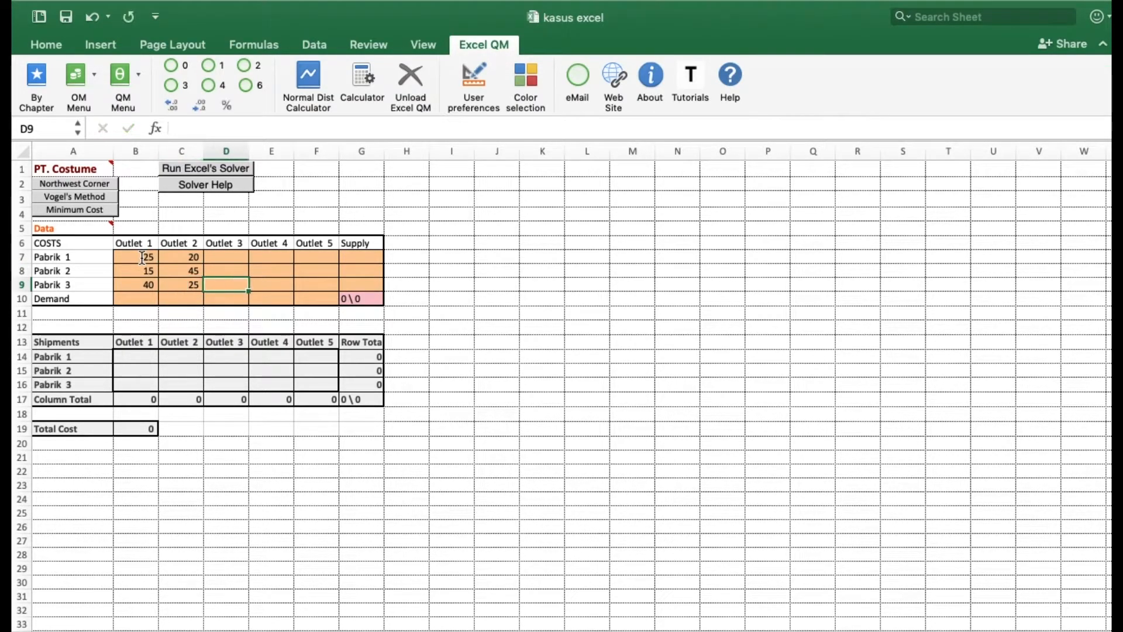
Fill in the Outlet 3 costs with 45, 20 and 50 for Pabrik 1 to 3.
key(Up)
key(Up)
text(45)
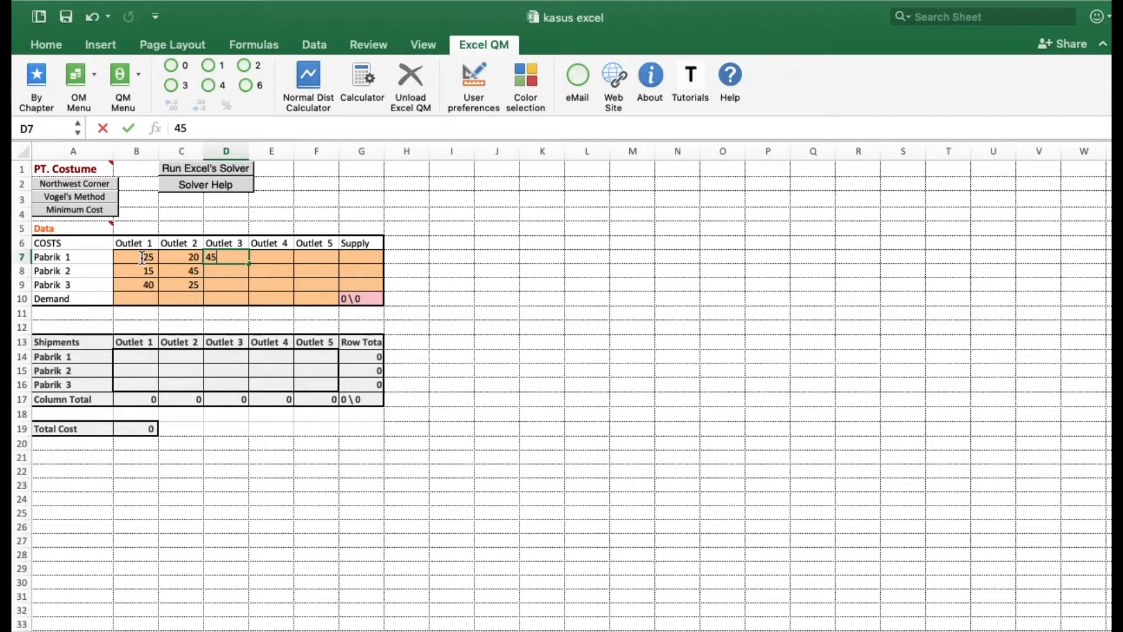
key(Return)
text(20)
key(Return)
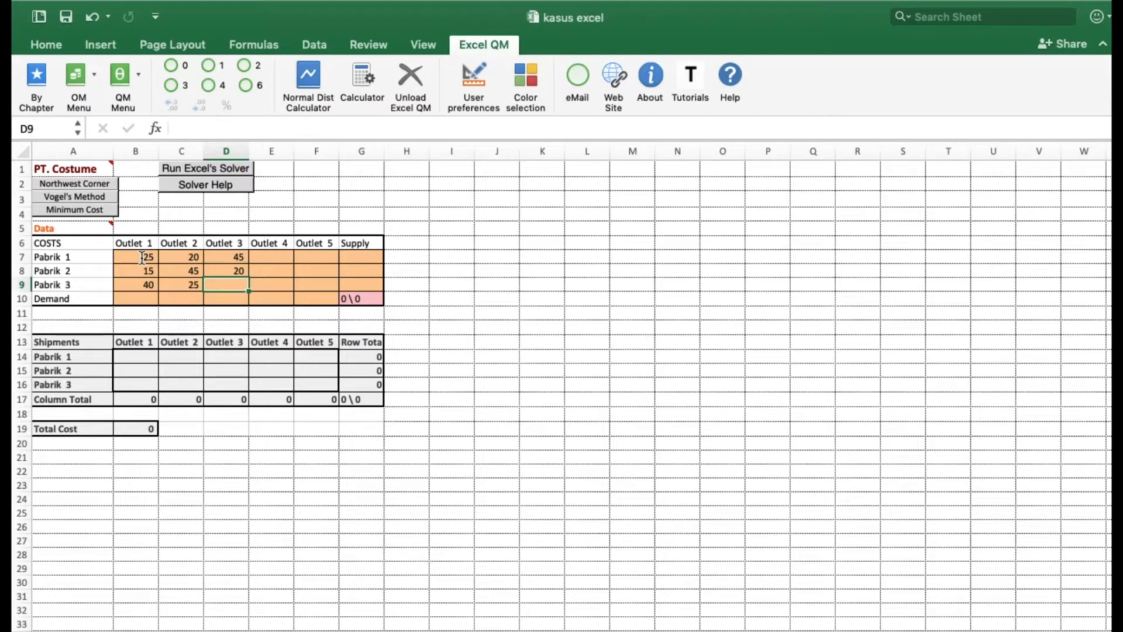
text(50)
key(Tab)
Fill in the Outlet 4 costs with 35, 30 and 15 for Pabrik 1 to 3.
key(Up)
key(Up)
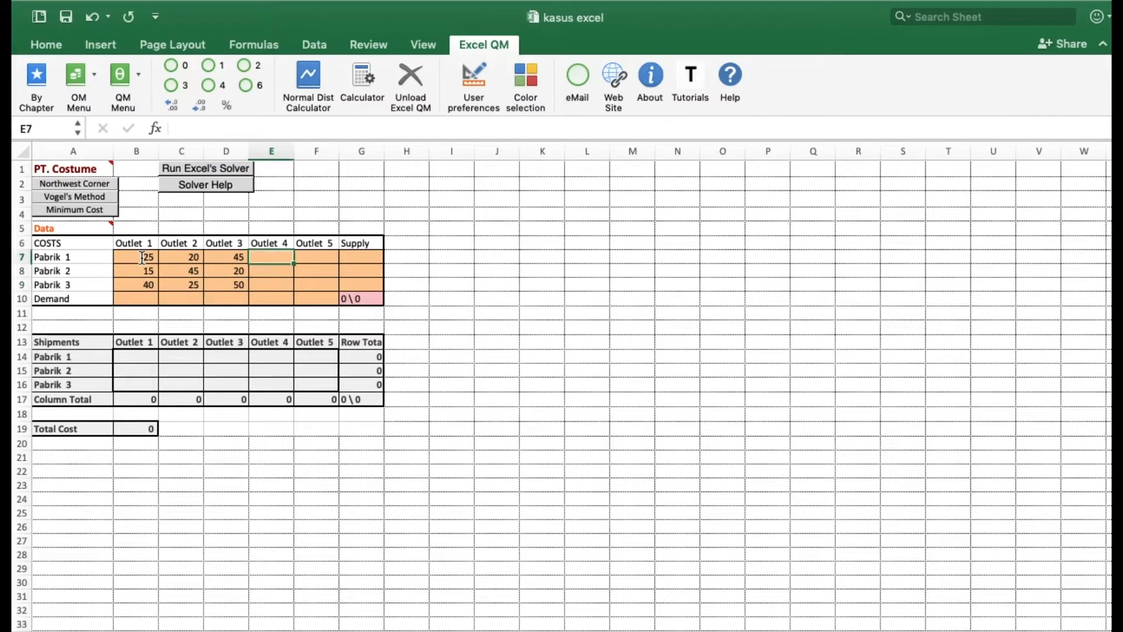
text(35)
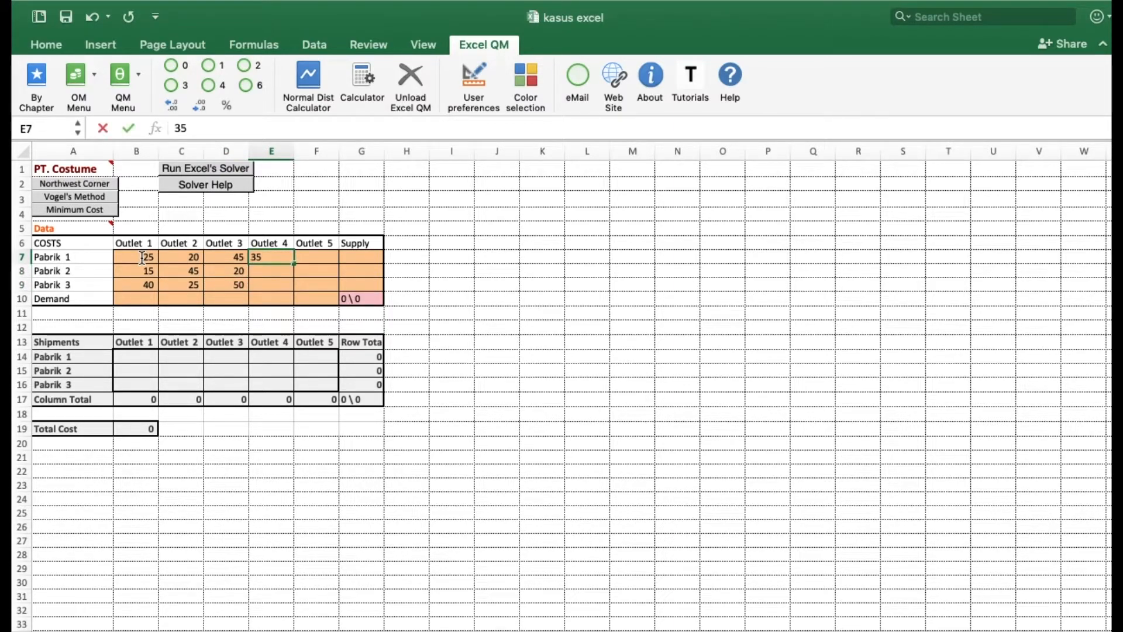
key(Return)
text(30)
key(Return)
text(15)
key(Tab)
Fill in the Outlet 5 costs with 10, 35 and 20 for Pabrik 1 to 3.
key(Up)
key(Up)
text(10)
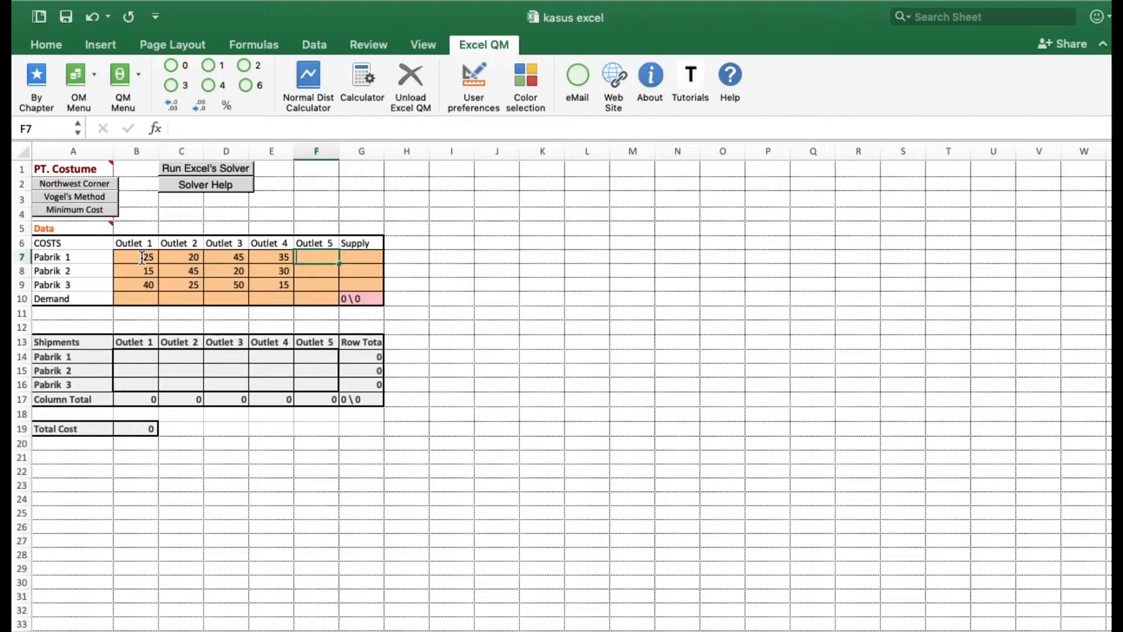
key(Return)
text(35)
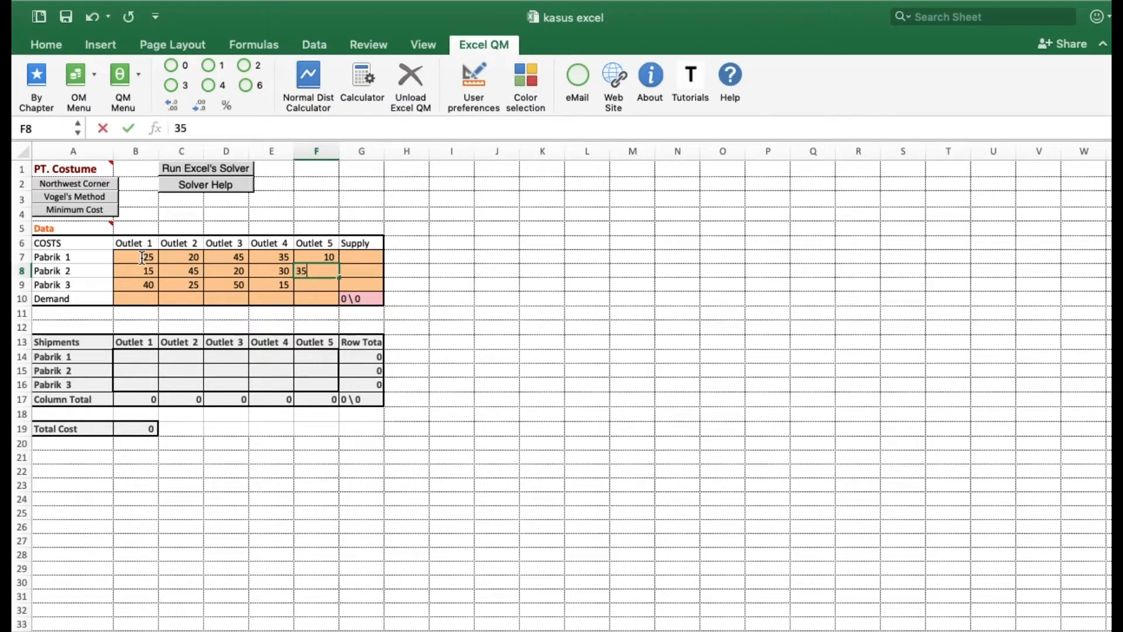
key(Return)
text(20)
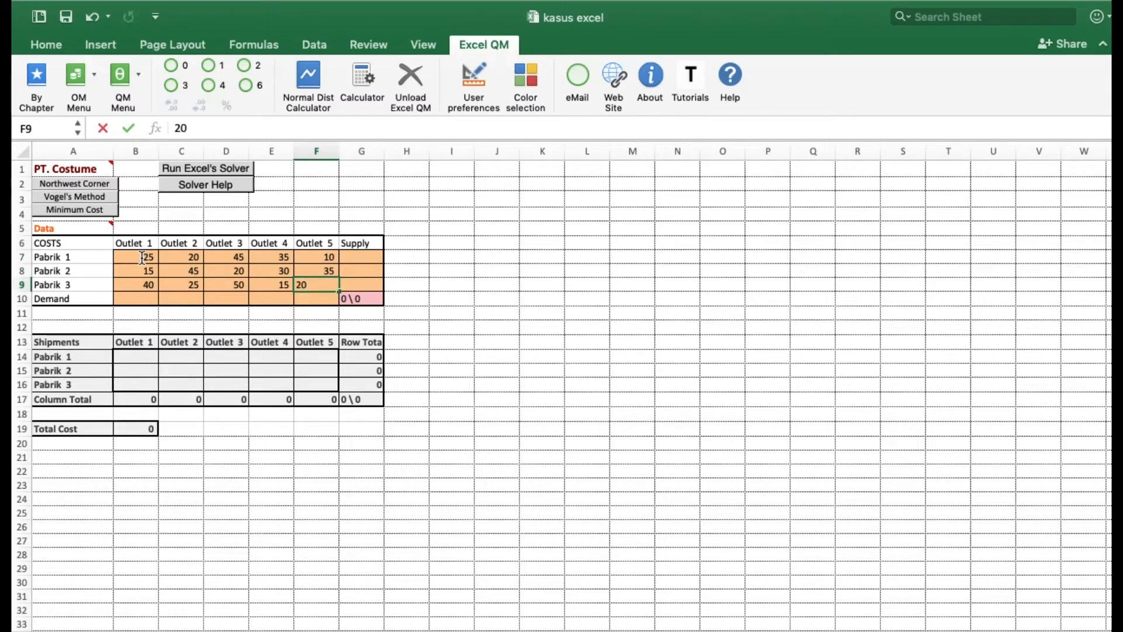
key(Return)
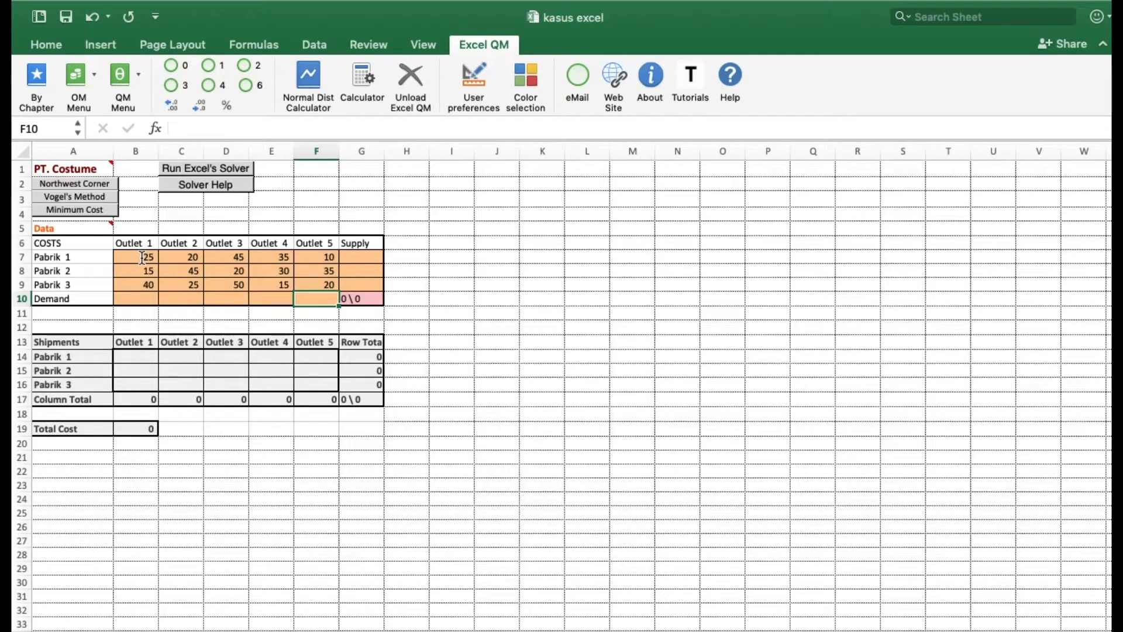
Set the demand of Outlet 1 to 30 in the Demand row.
key(Left)
key(Left)
key(Left)
key(Left)
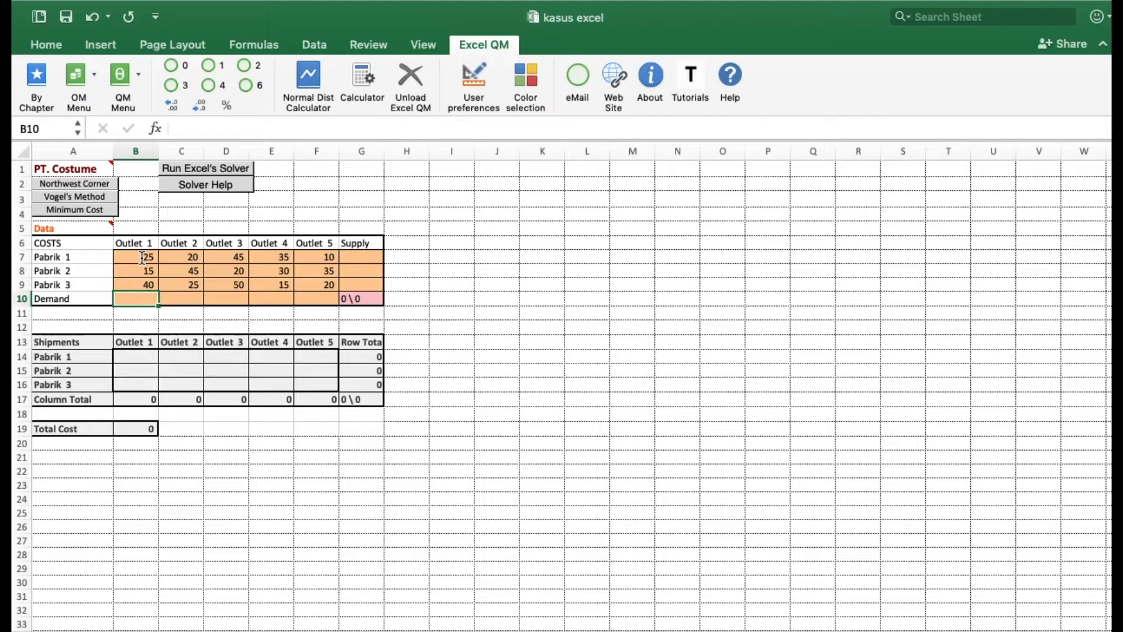
text(30)
key(Tab)
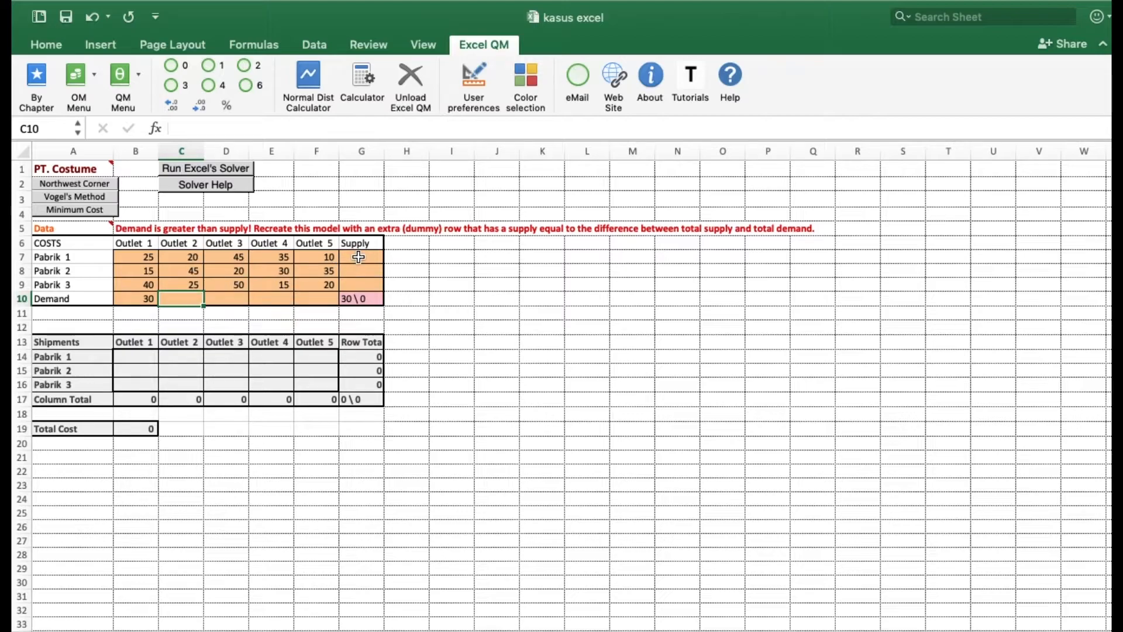
Enter the supply capacities: 70 for Pabrik 1, 55 for Pabrik 2 and 75 for Pabrik 3.
click(359, 258)
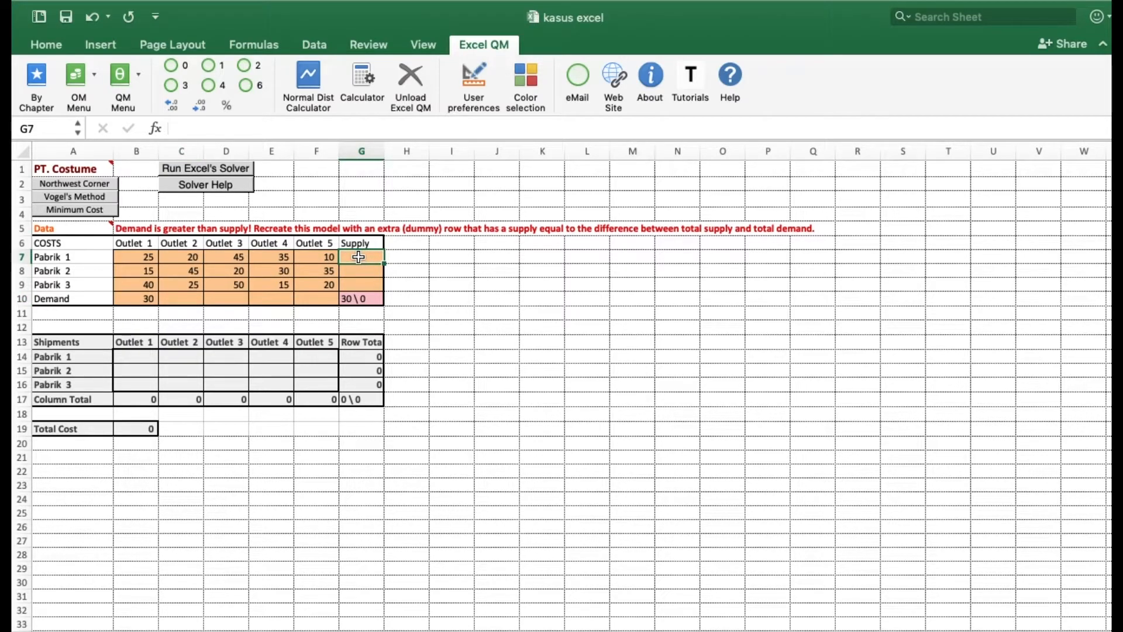
text(70)
key(Return)
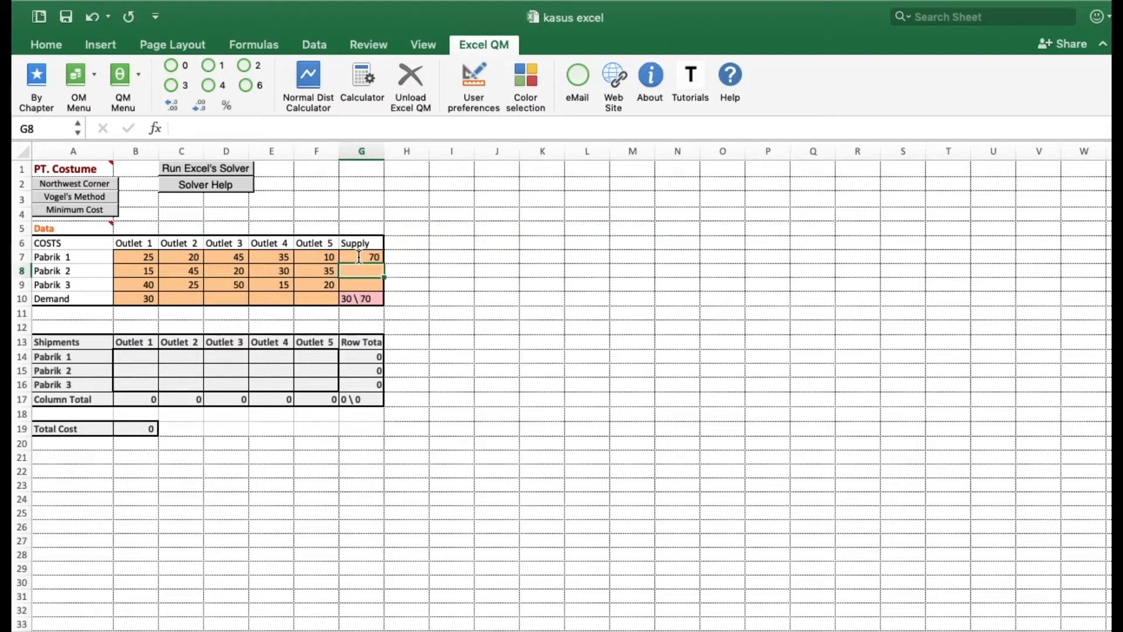
text(55)
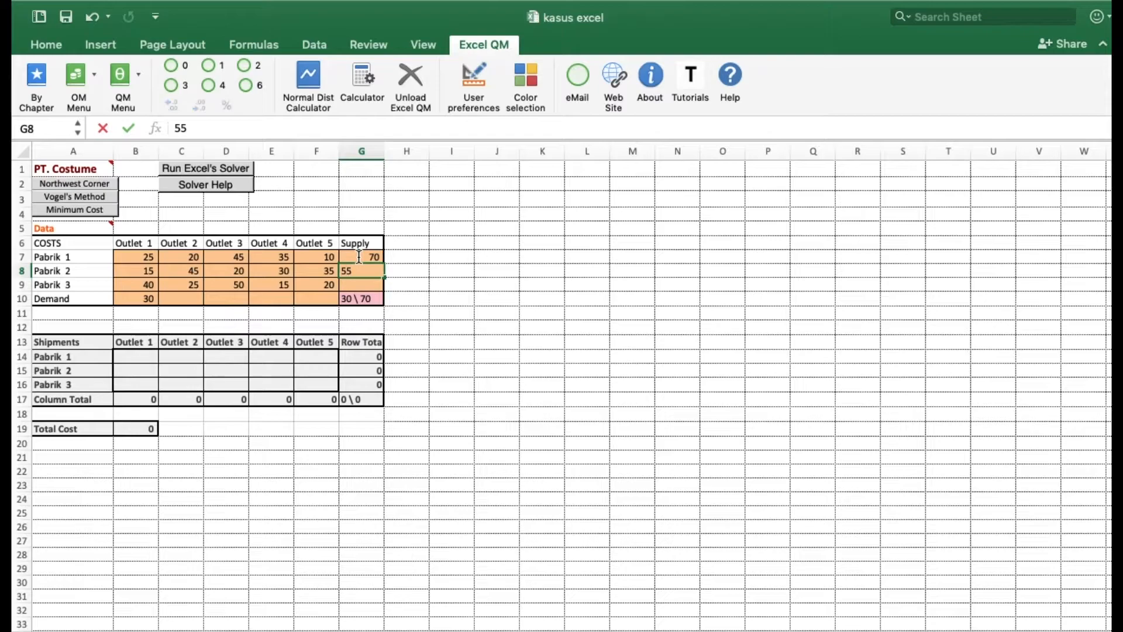
key(Return)
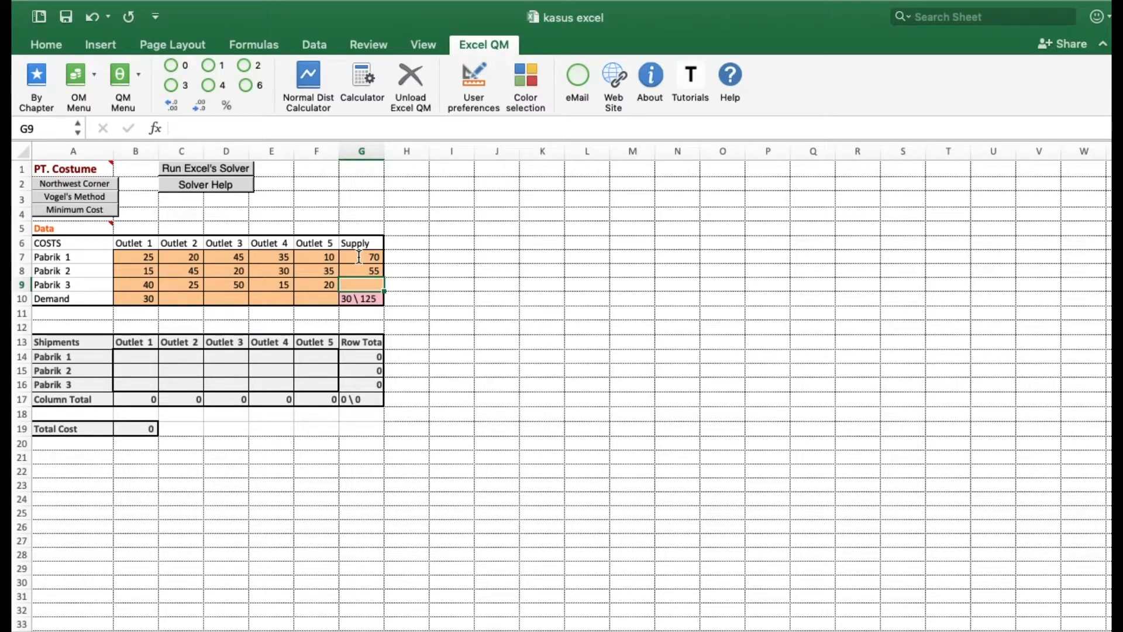
text(75)
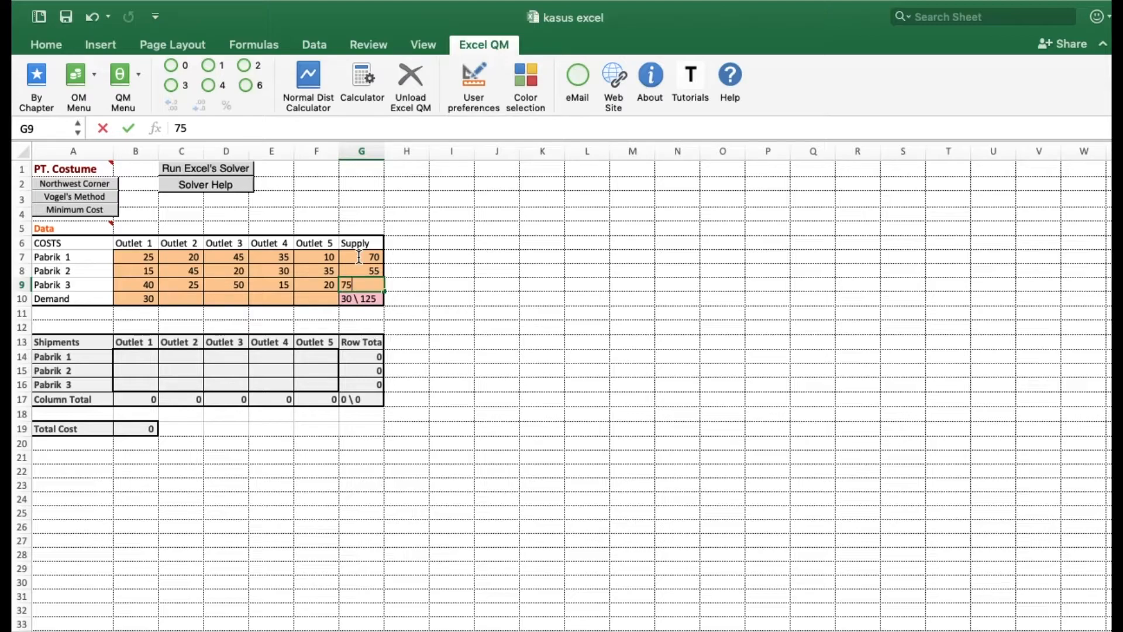
key(Return)
Fill in the remaining demands: 20 for Outlet 2, 35 for Outlet 3, 75 for Outlet 4 and 40 for Outlet 5.
key(Left)
key(Left)
key(Left)
key(Left)
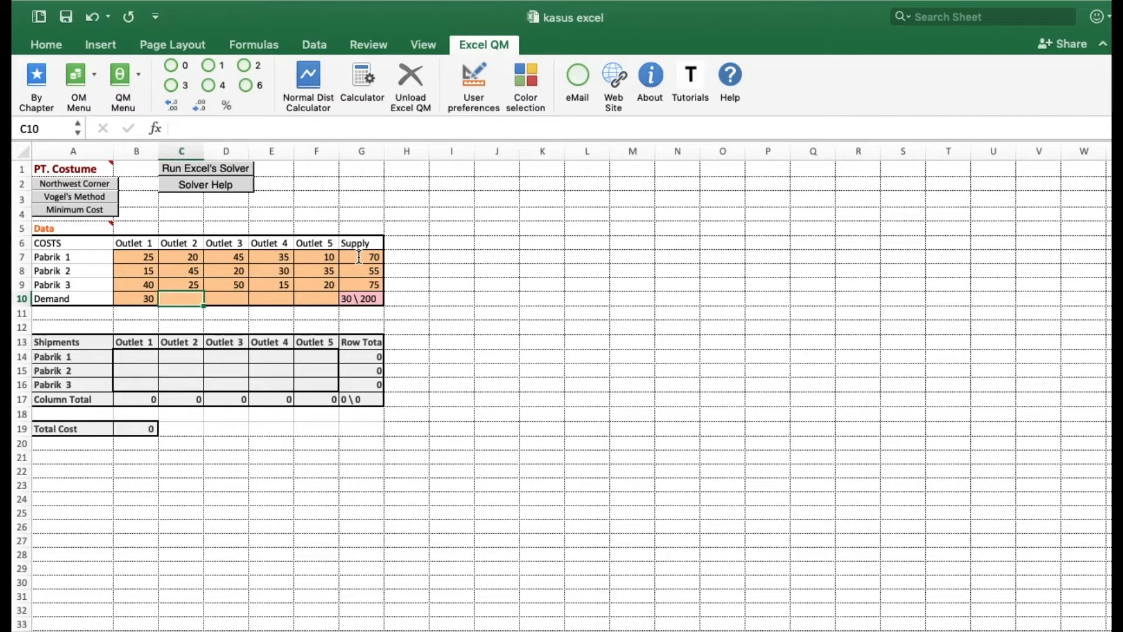
key(Left)
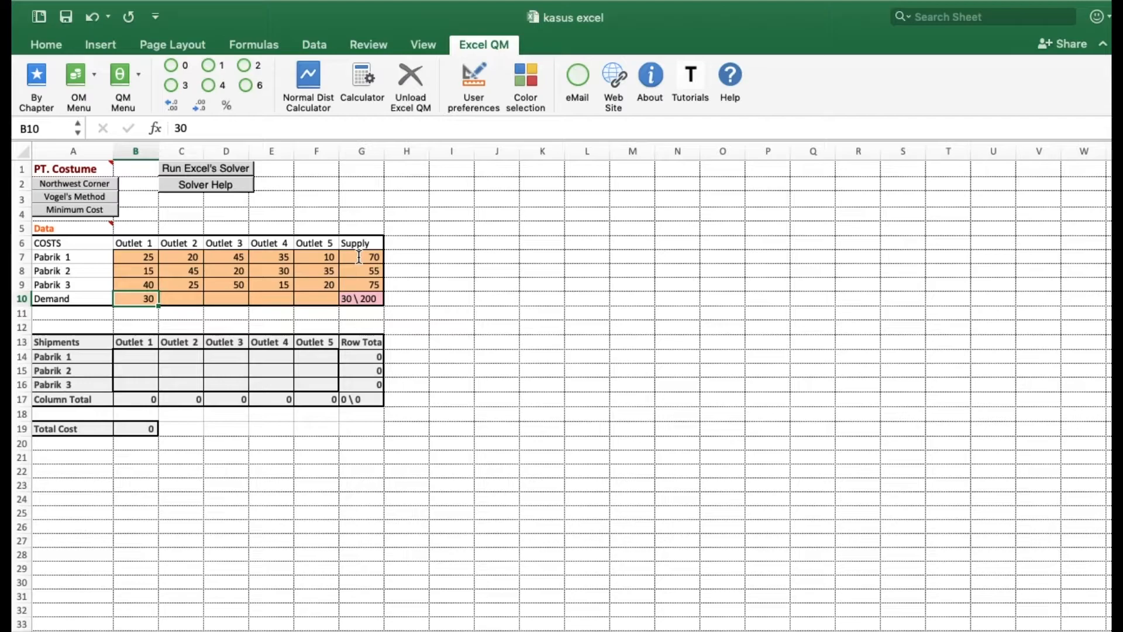
key(Right)
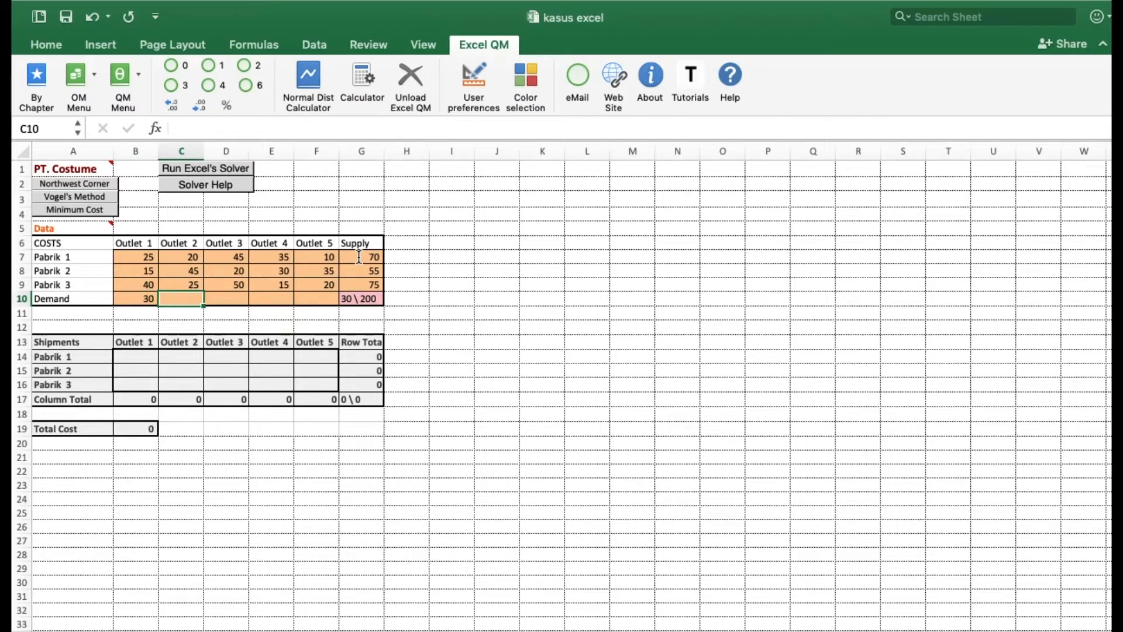
text(20)
key(Tab)
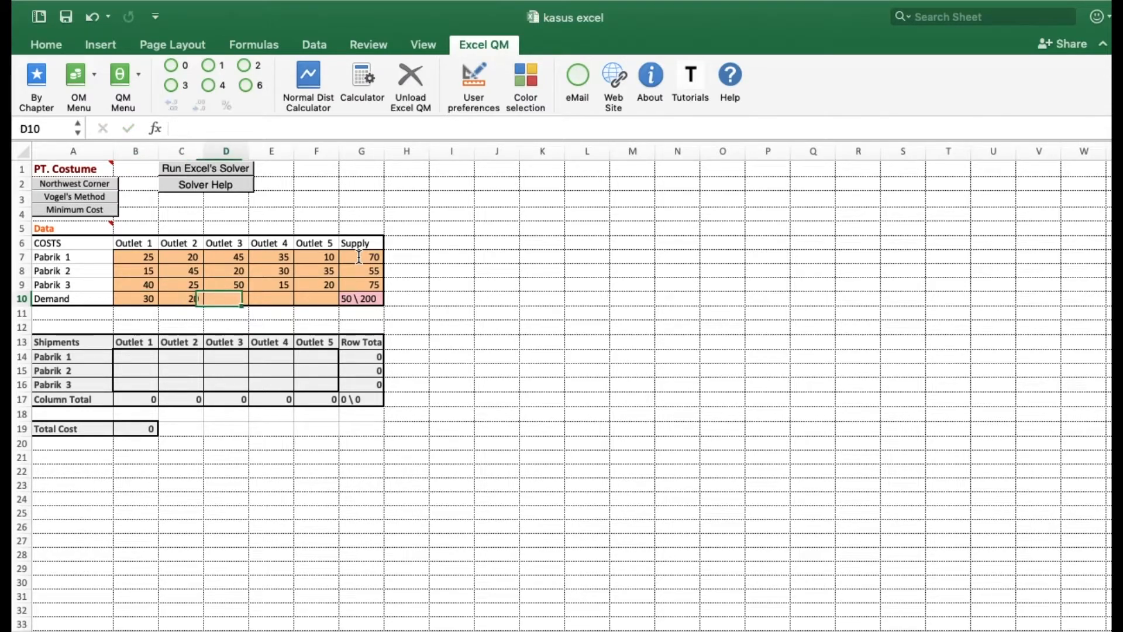
text(35)
key(Tab)
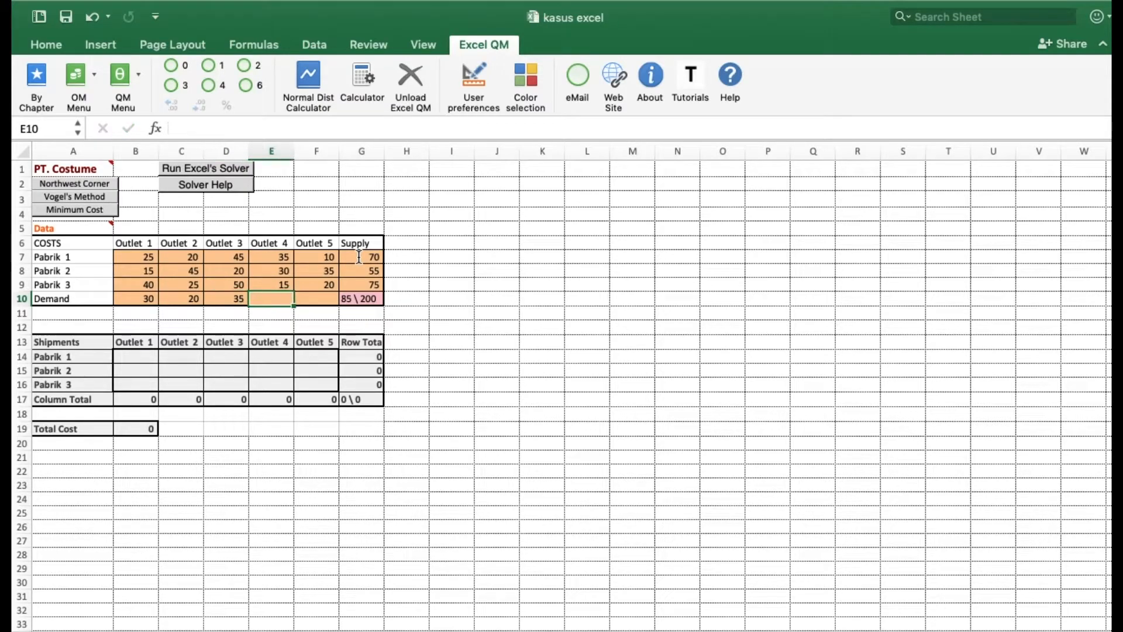
text(75)
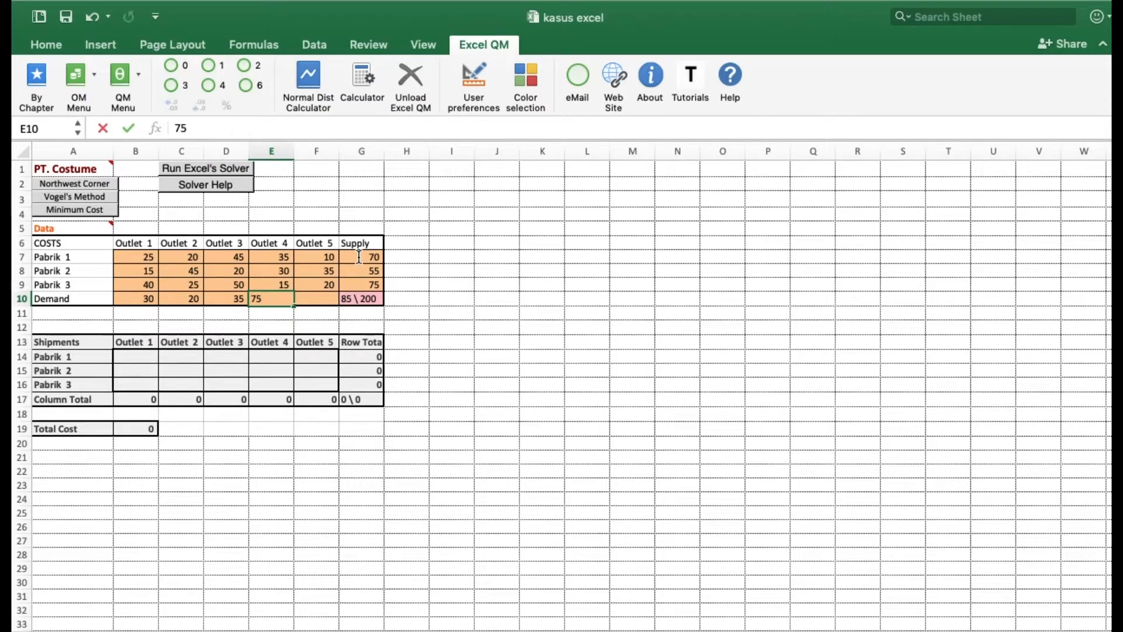
key(Tab)
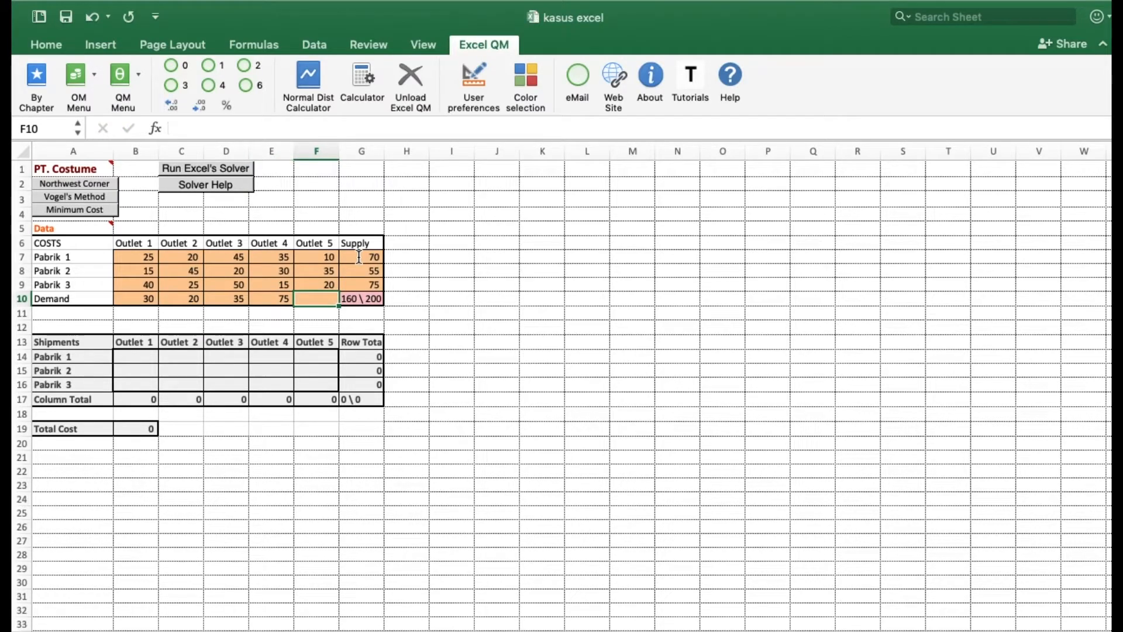
text(40)
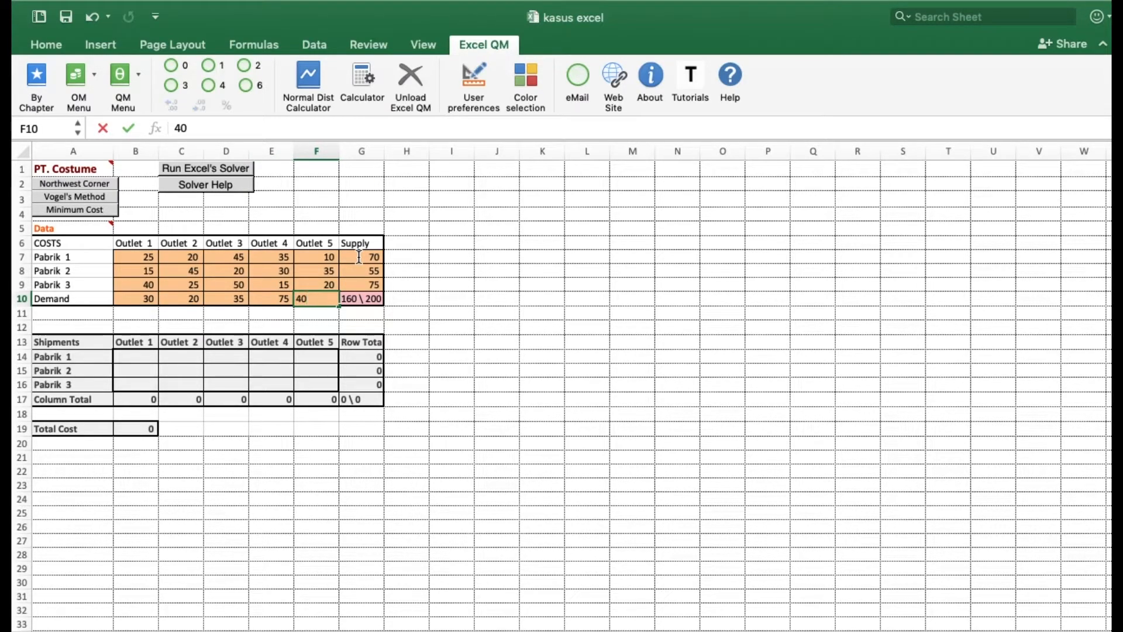
key(Return)
Review the factories' supply values and the outlets' demand values in the data table.
key(Up)
key(Up)
key(Up)
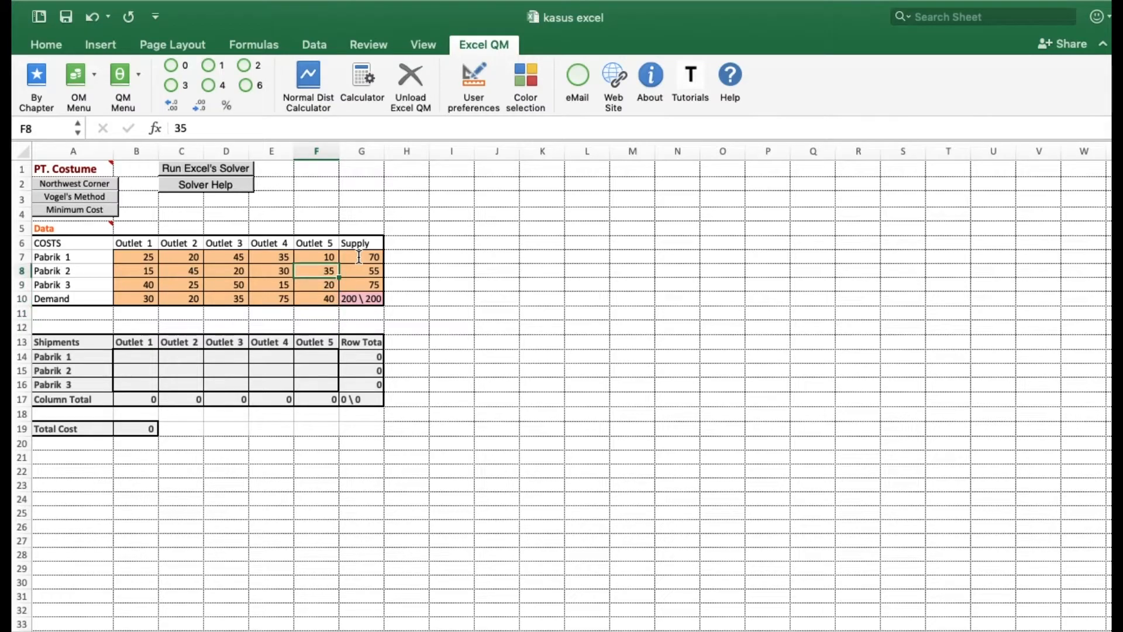
key(Right)
key(Up)
key(Up)
key(Down)
key(shift+Down)
key(shift+Down)
key(shift+Down)
key(Left)
key(Down)
key(Down)
key(Down)
key(shift+Left)
key(shift+Left)
key(shift+Left)
key(shift+Left)
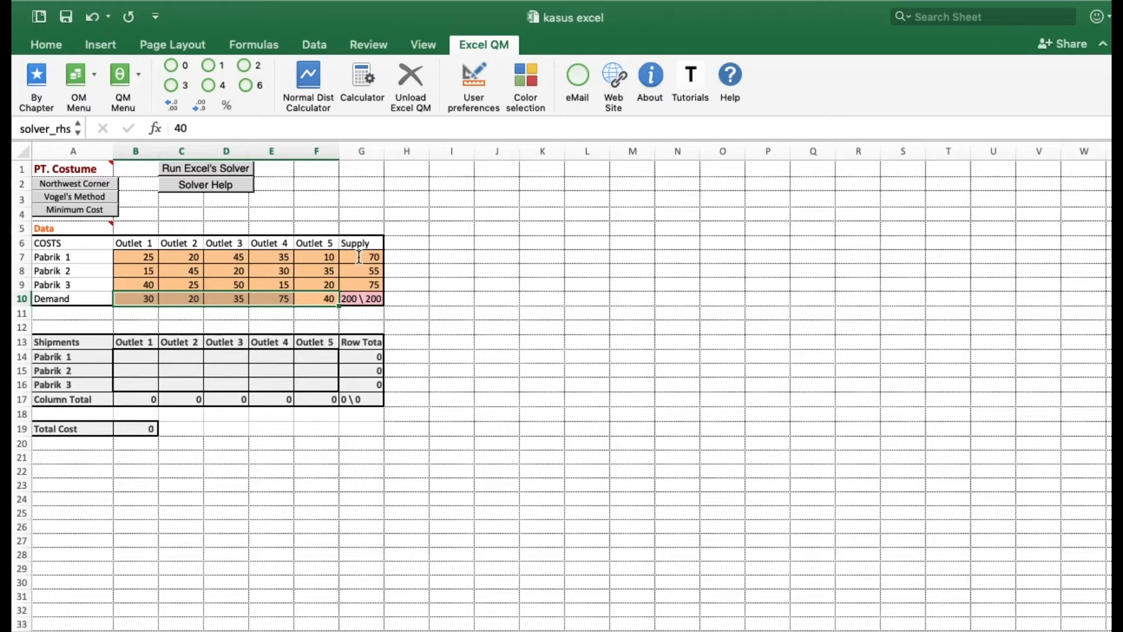
Review the block of transportation costs for all three factories and five outlets.
key(Up)
key(Up)
key(Up)
key(shift+Down)
key(shift+Left)
key(shift+Left)
key(shift+Left)
key(shift+Left)
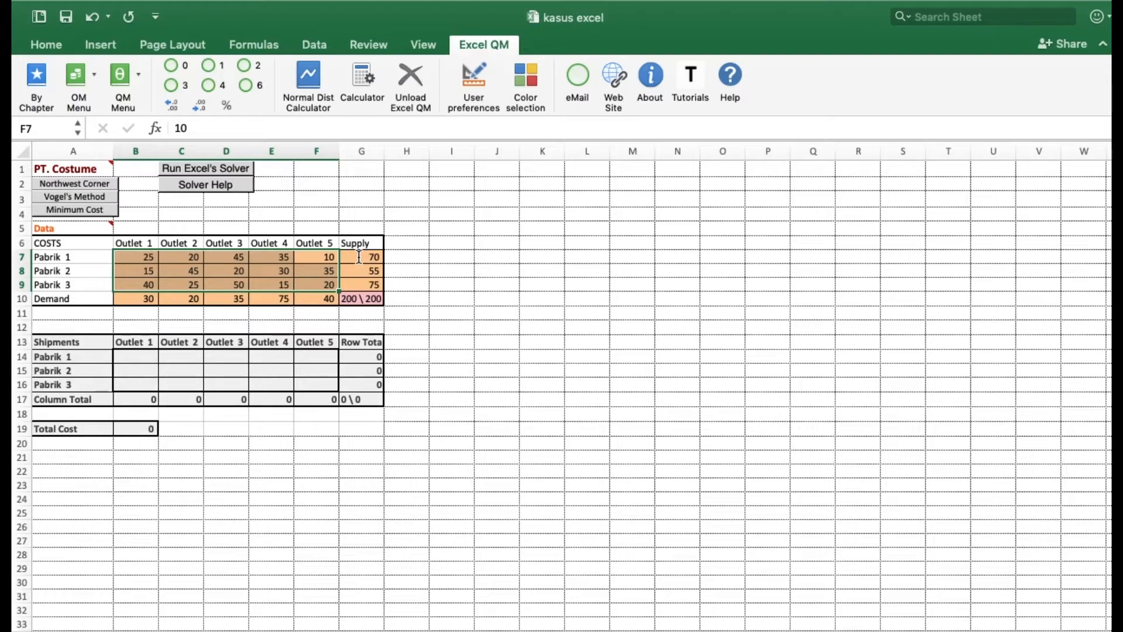
Run Excel's Solver on the transportation model, keep the Solver solution and return to the workbook.
click(359, 256)
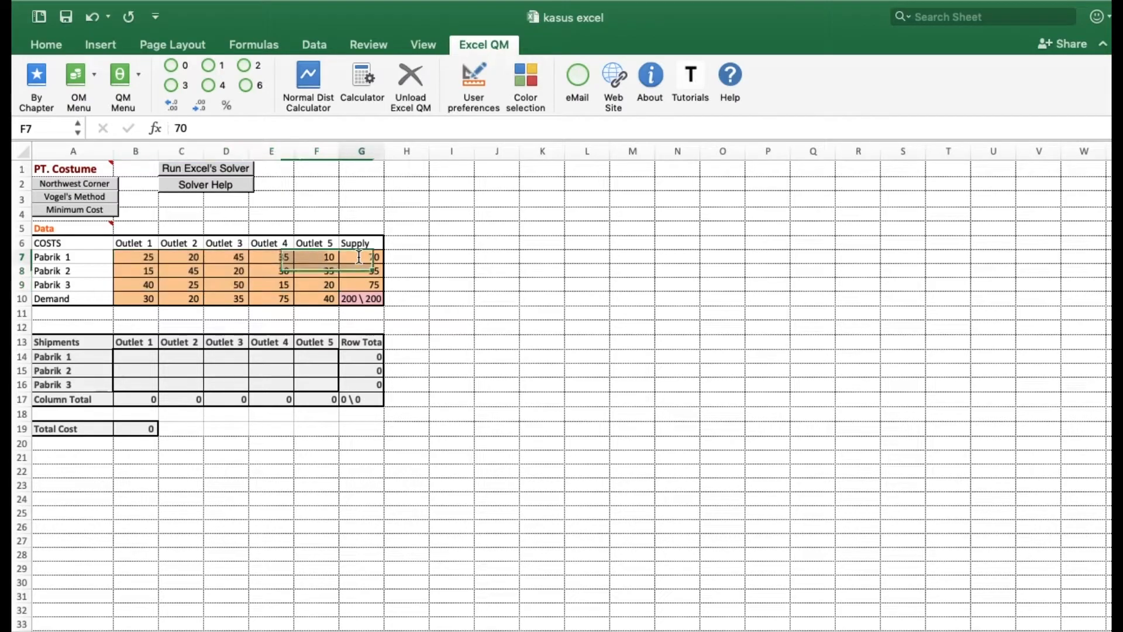
click(231, 176)
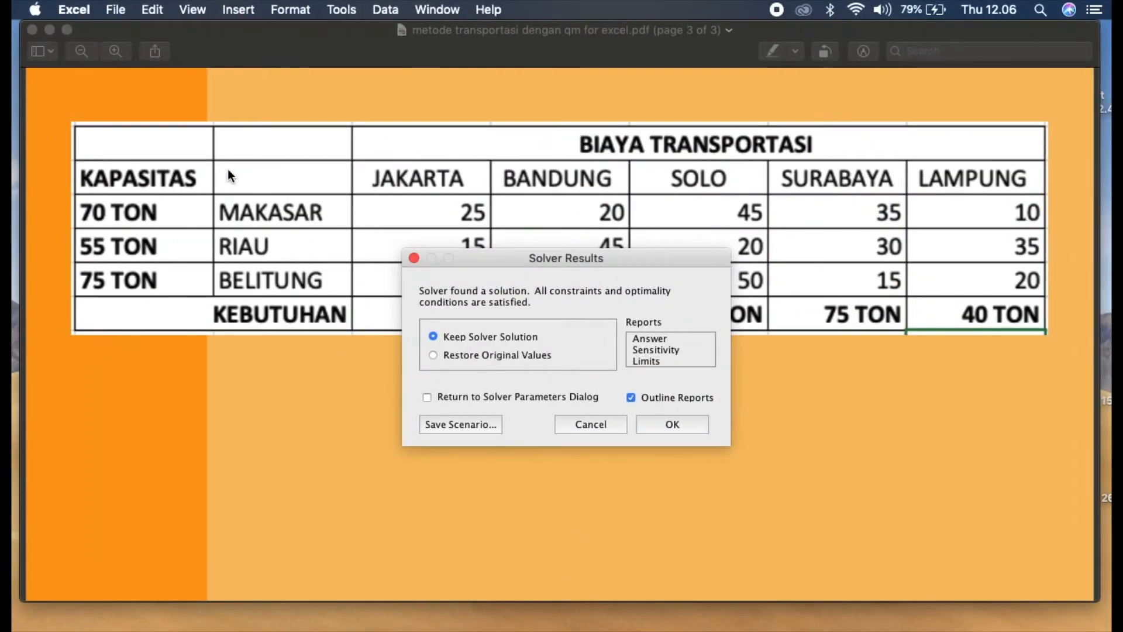
click(676, 424)
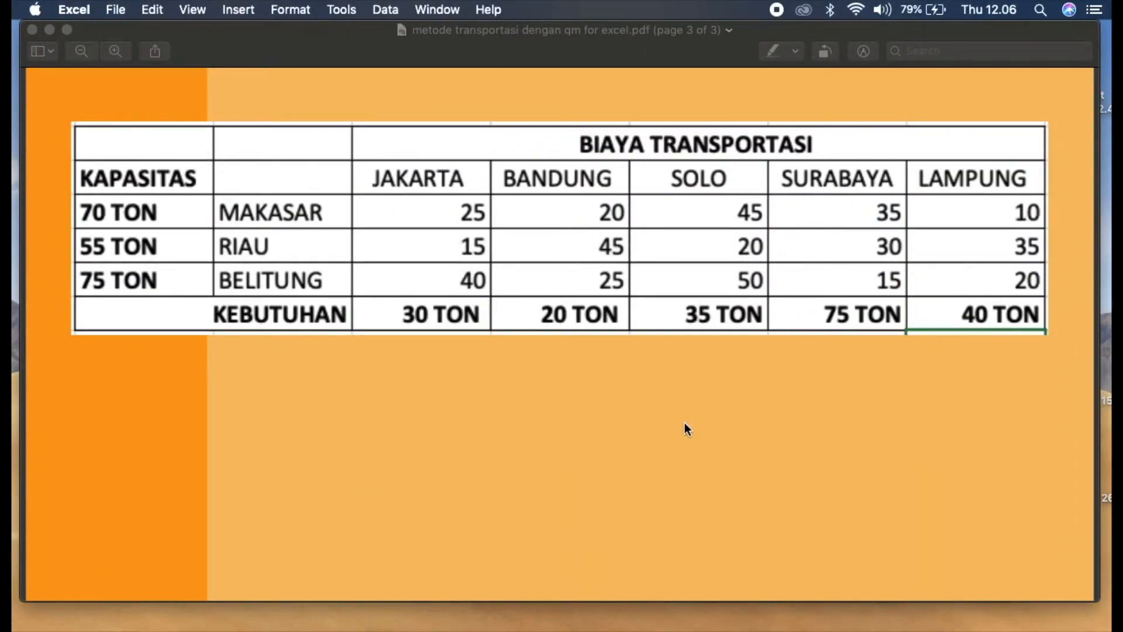
click(665, 624)
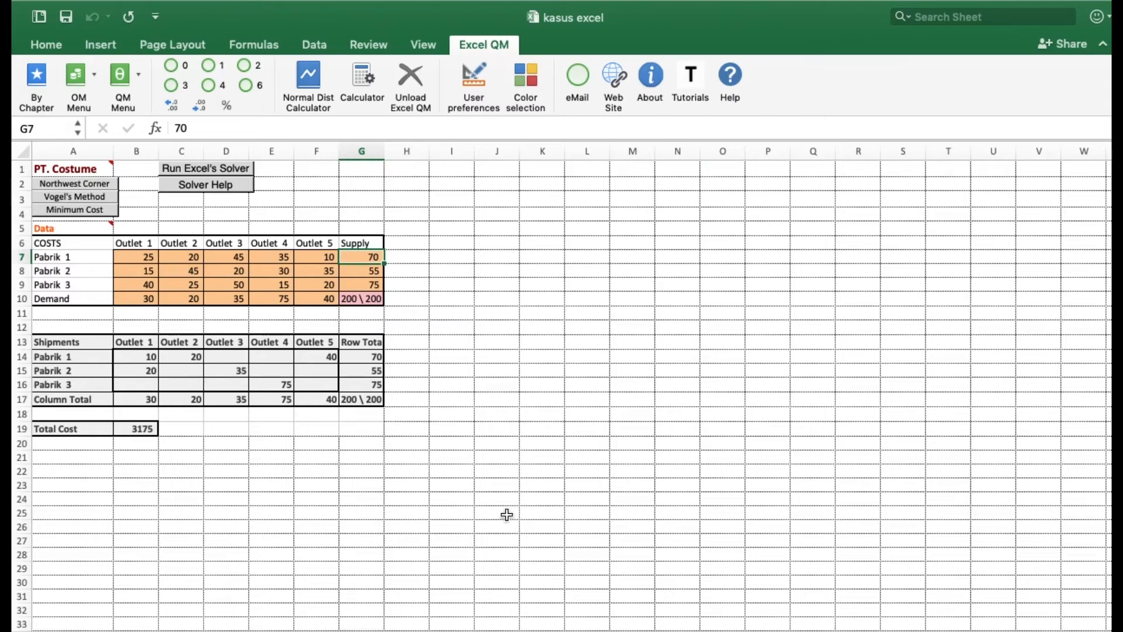
Enter the heading "Analisis" in cell A21, below the Total Cost row.
click(146, 459)
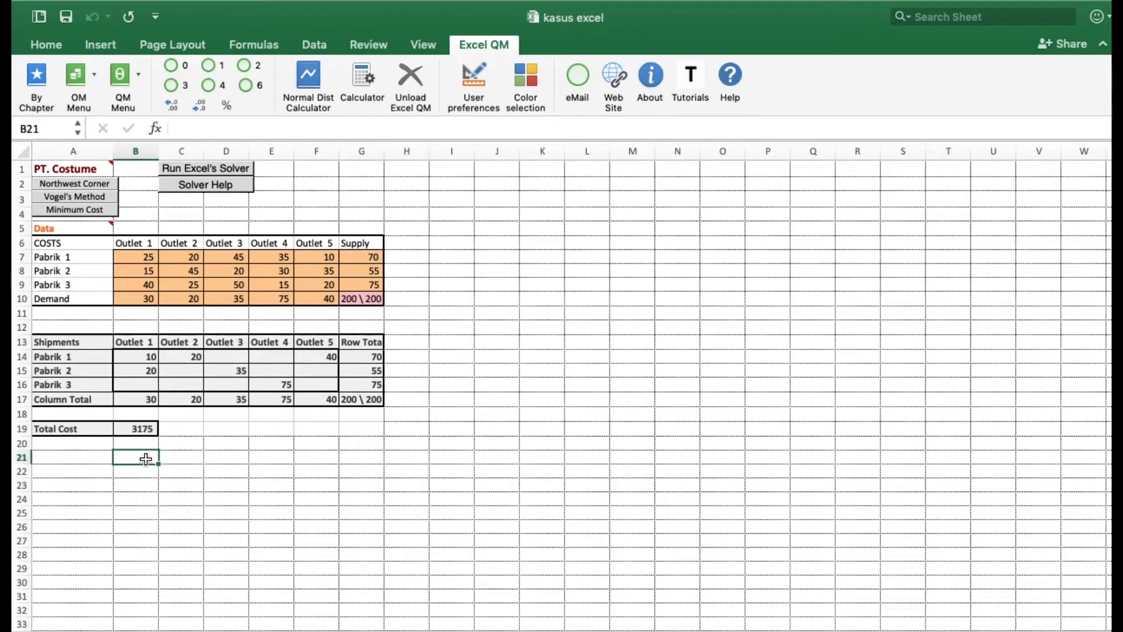
key(Left)
text(Na)
key(BackSpace)
key(BackSpace)
text(An)
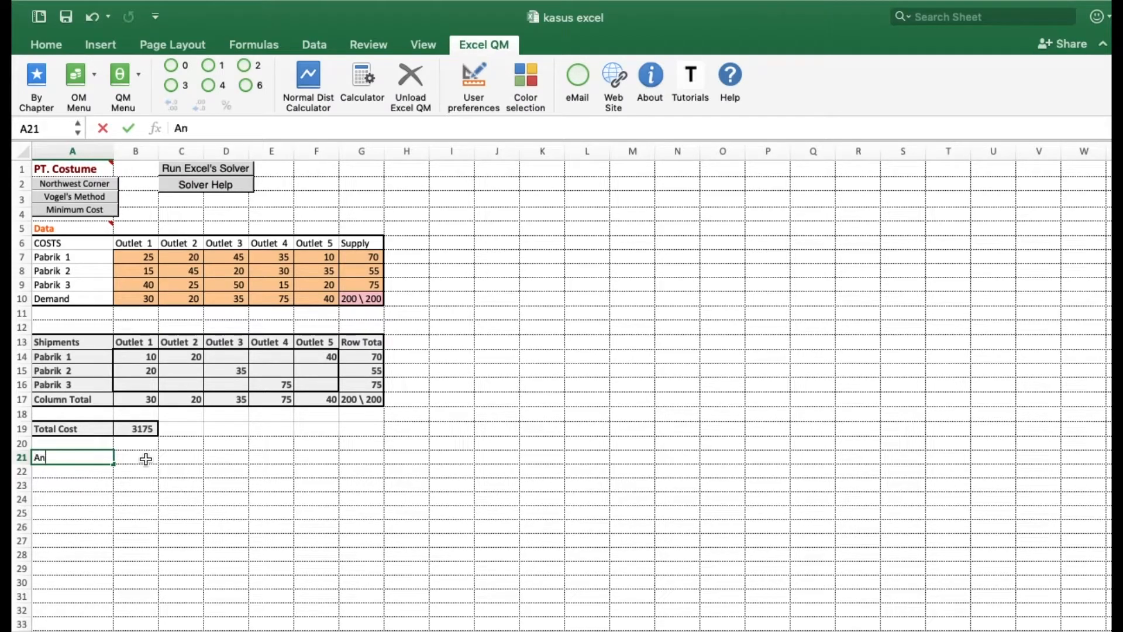
text(alisis)
key(Return)
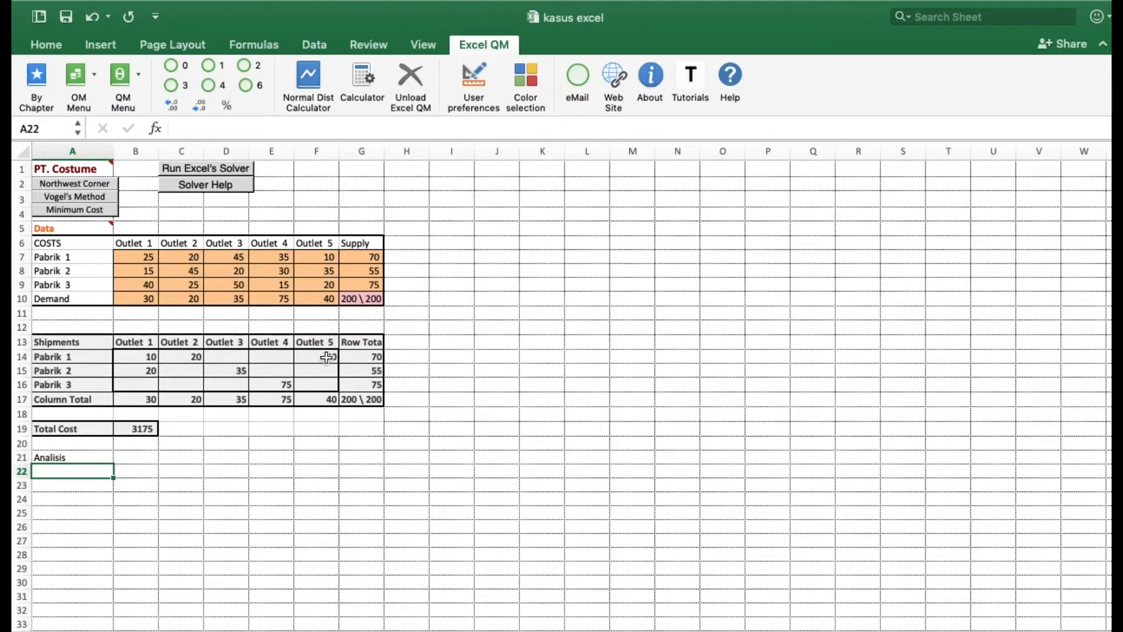
Examine the Solver's shipment allocation for all factories and outlets, and the formula behind Total Cost.
click(151, 360)
key(shift+Down)
key(shift+Down)
key(shift+Right)
key(shift+Right)
key(shift+Right)
key(shift+Right)
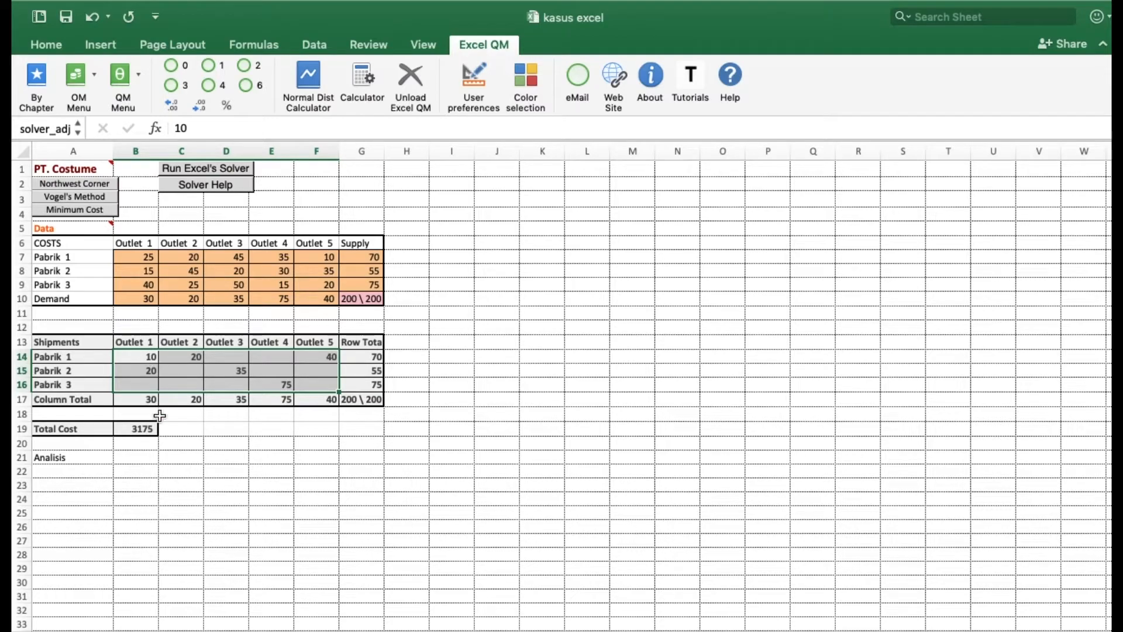
click(149, 431)
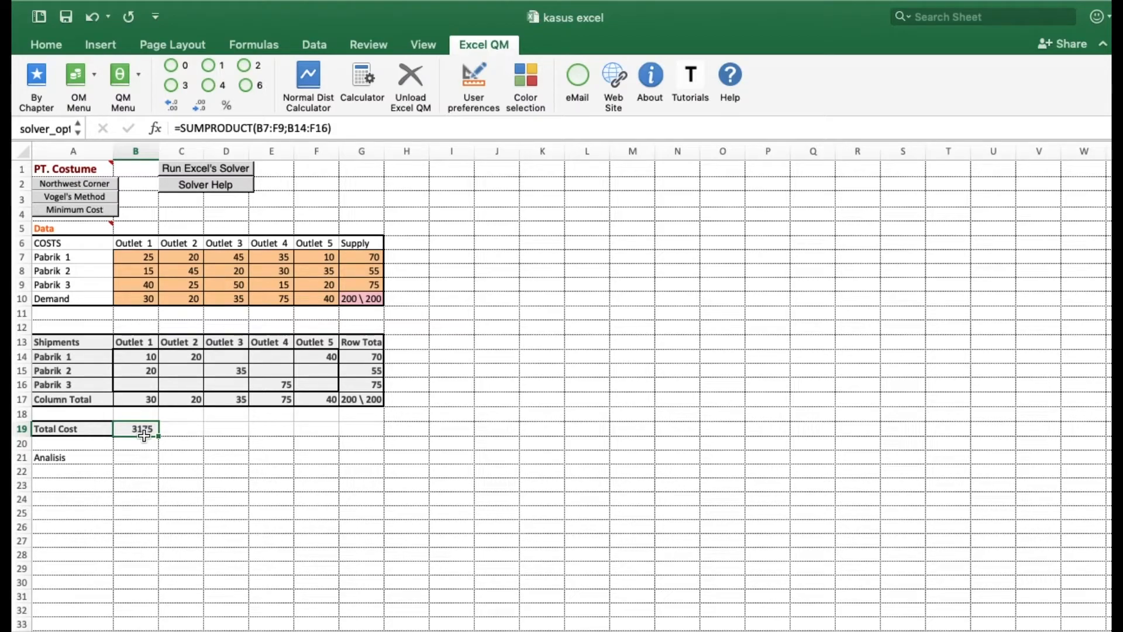
Compare the Outlet 1 and Outlet 2 unit costs with their matching shipment quantities to trace the total cost.
click(151, 359)
key(Up)
key(Up)
key(Up)
key(Up)
key(Up)
key(Up)
key(Up)
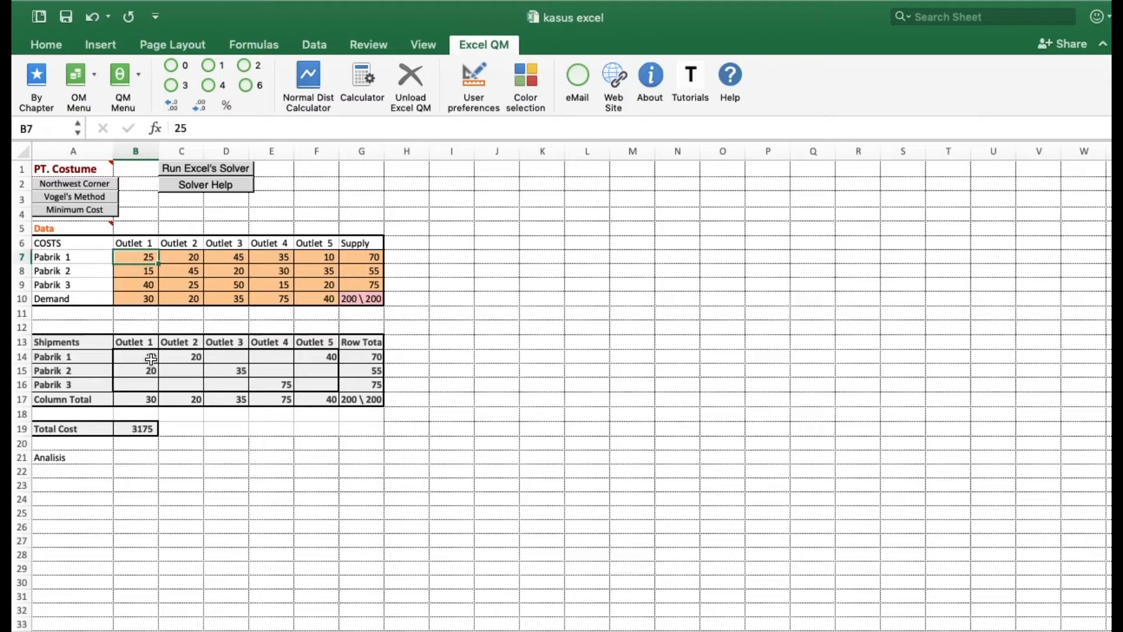
key(Down)
key(Down)
key(Down)
key(Down)
key(Down)
key(Down)
key(Down)
key(Down)
key(Up)
key(Up)
key(Up)
key(Up)
key(Up)
key(Up)
key(Up)
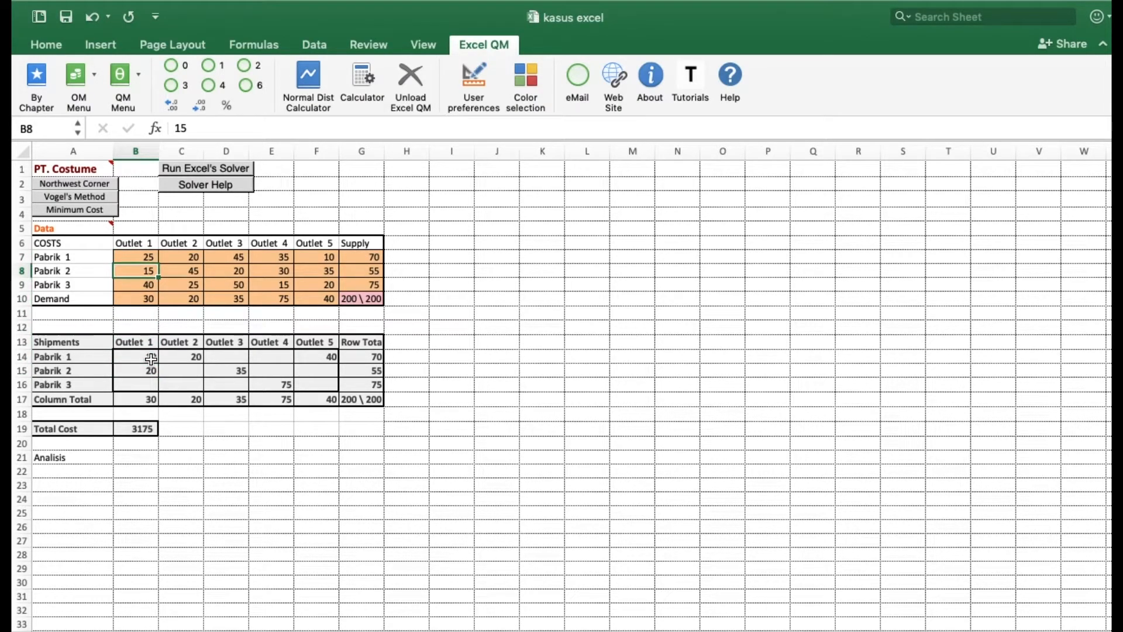
key(Right)
key(Down)
key(Down)
key(Down)
key(Down)
key(Down)
key(Down)
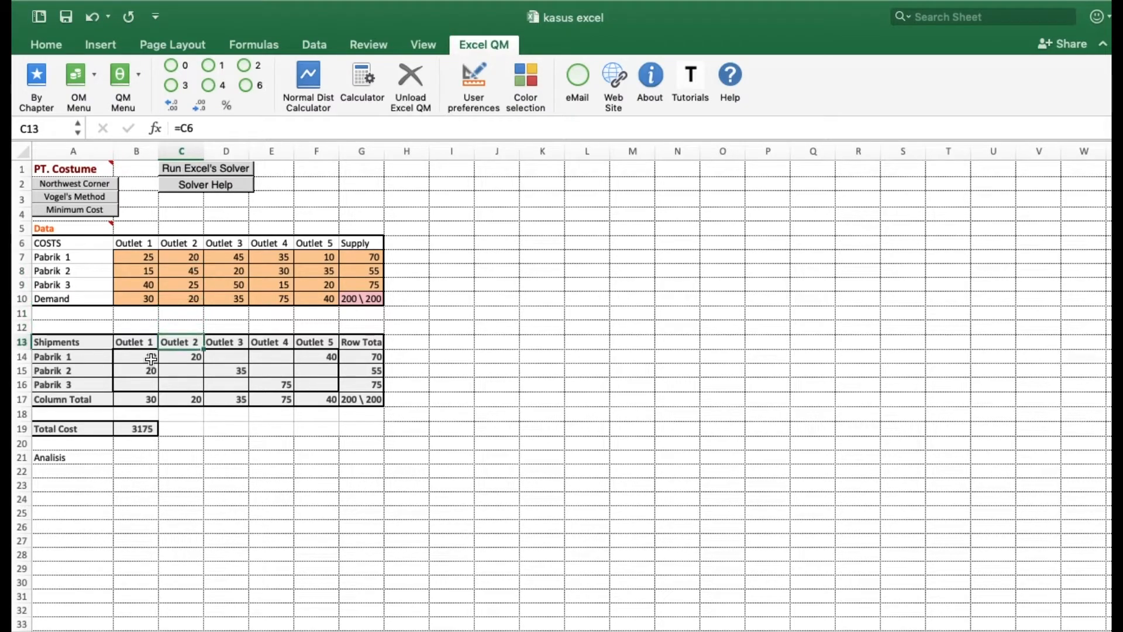
key(Up)
key(Up)
key(Up)
key(Up)
key(Up)
key(Up)
key(Up)
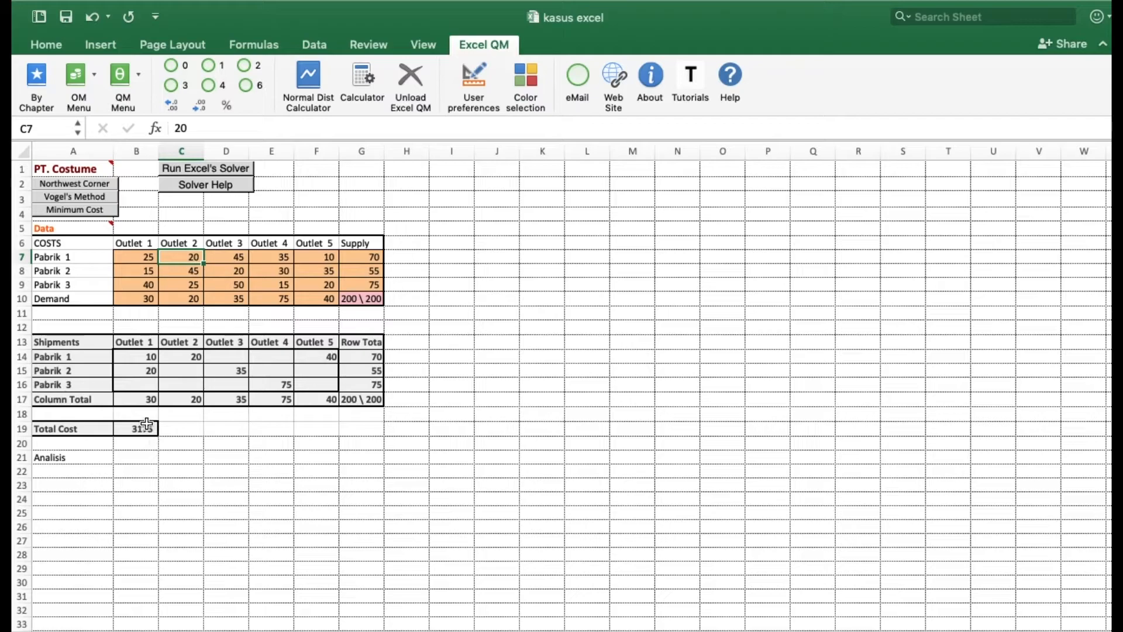
Write "Bahwa nilai minimal total cost yang bisa diperhitungkan adalah Rp 3.175 dengan" in cell A22, under the Analisis heading.
click(148, 458)
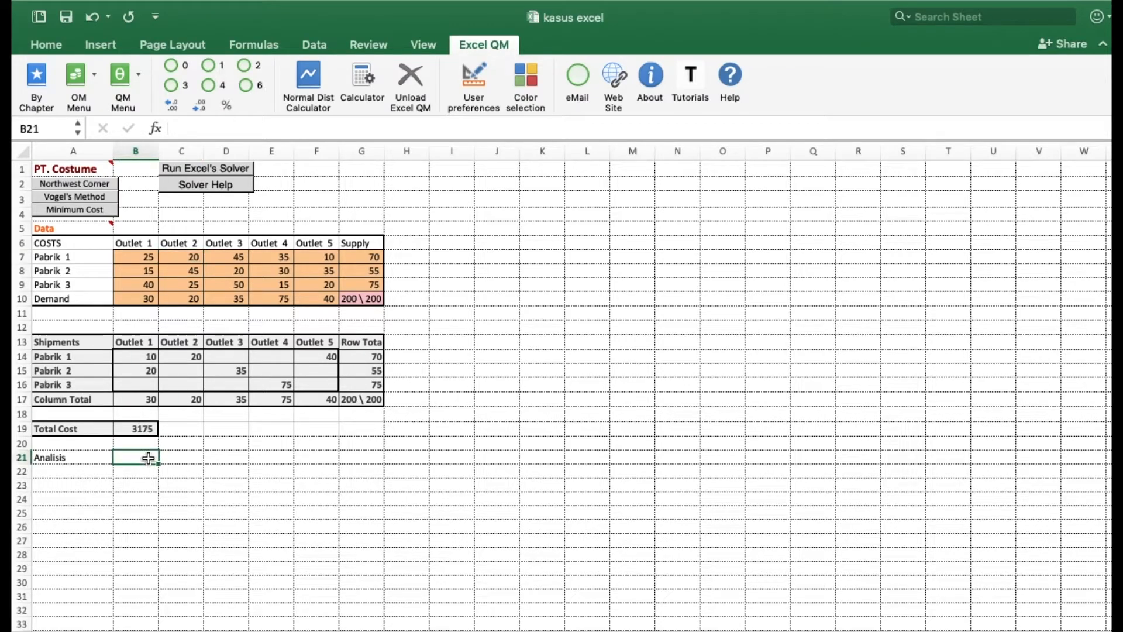
key(Down)
key(Left)
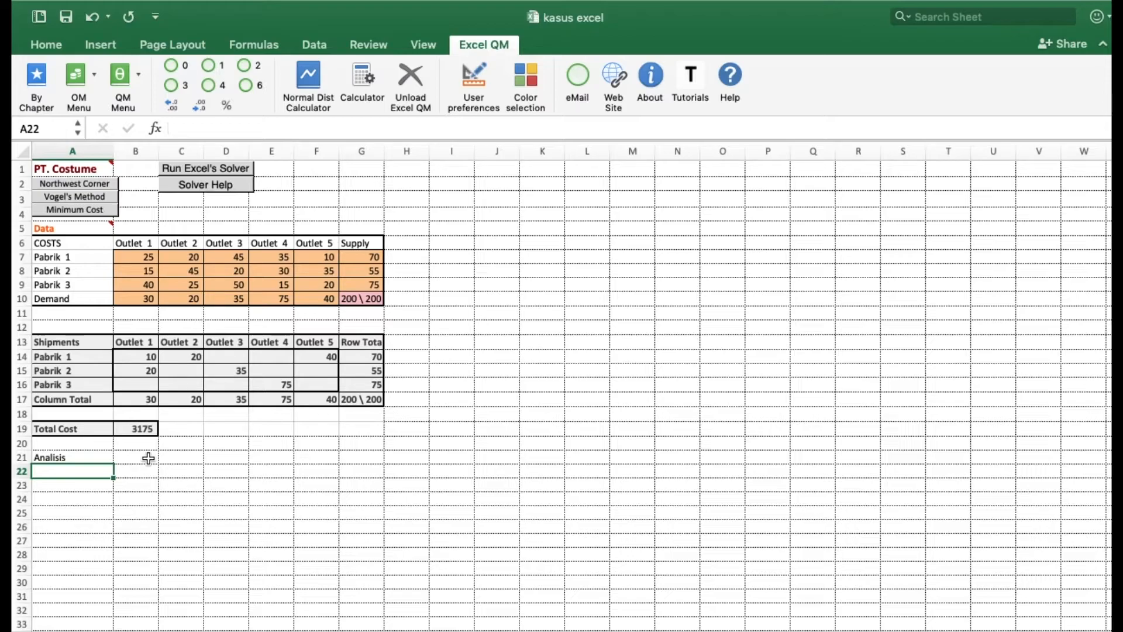
text(Bahw)
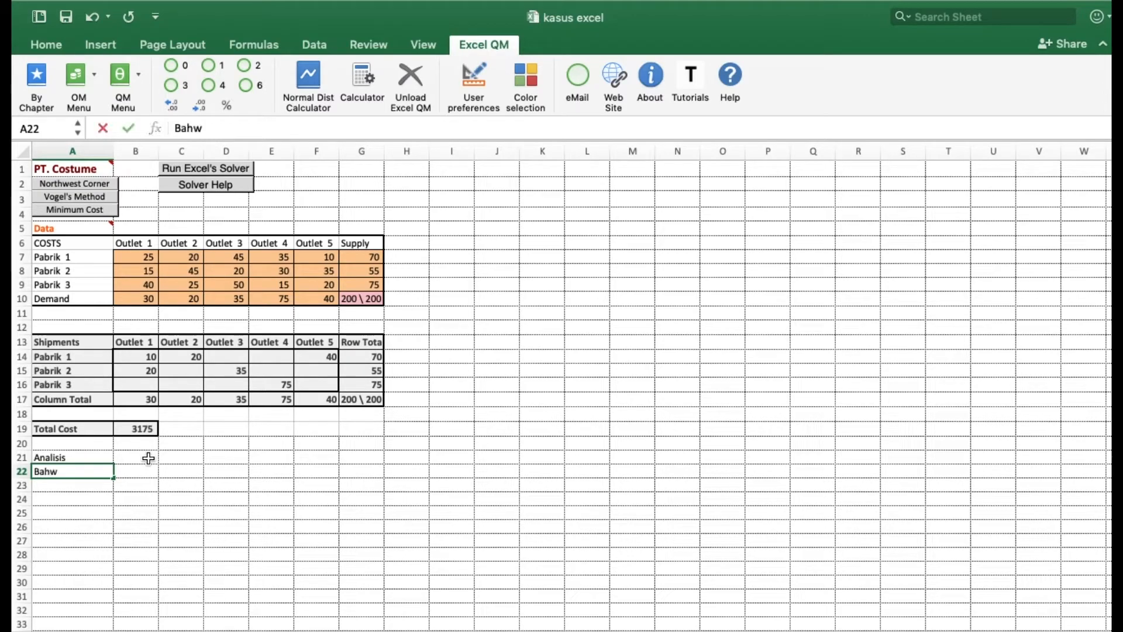
text(a nil)
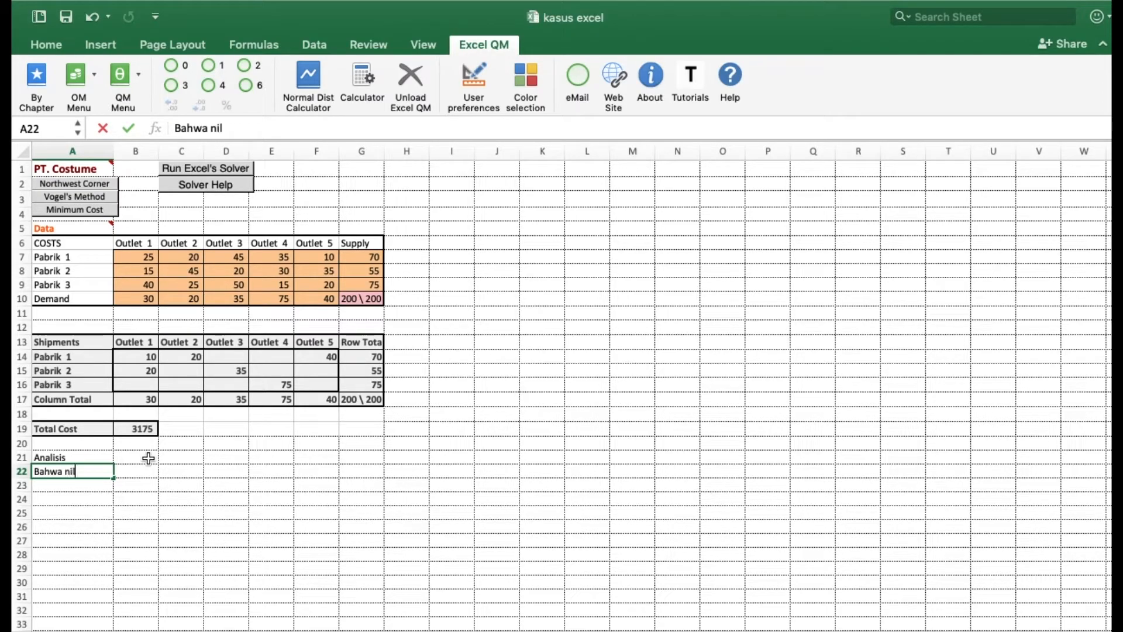
text(ai minimal total )
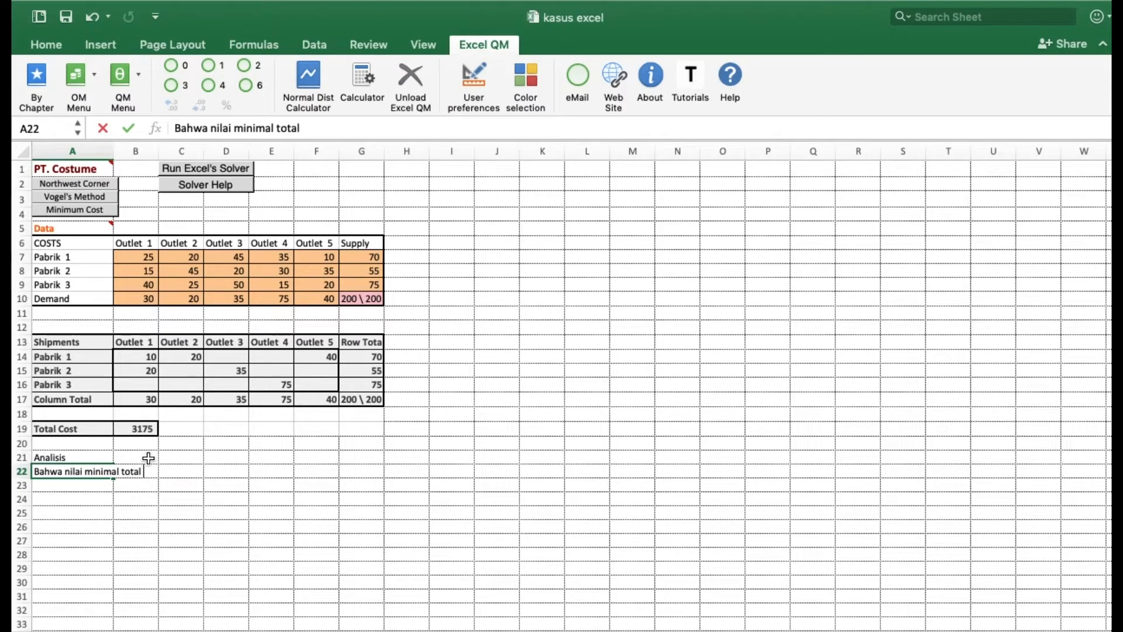
text(cost yang bisa)
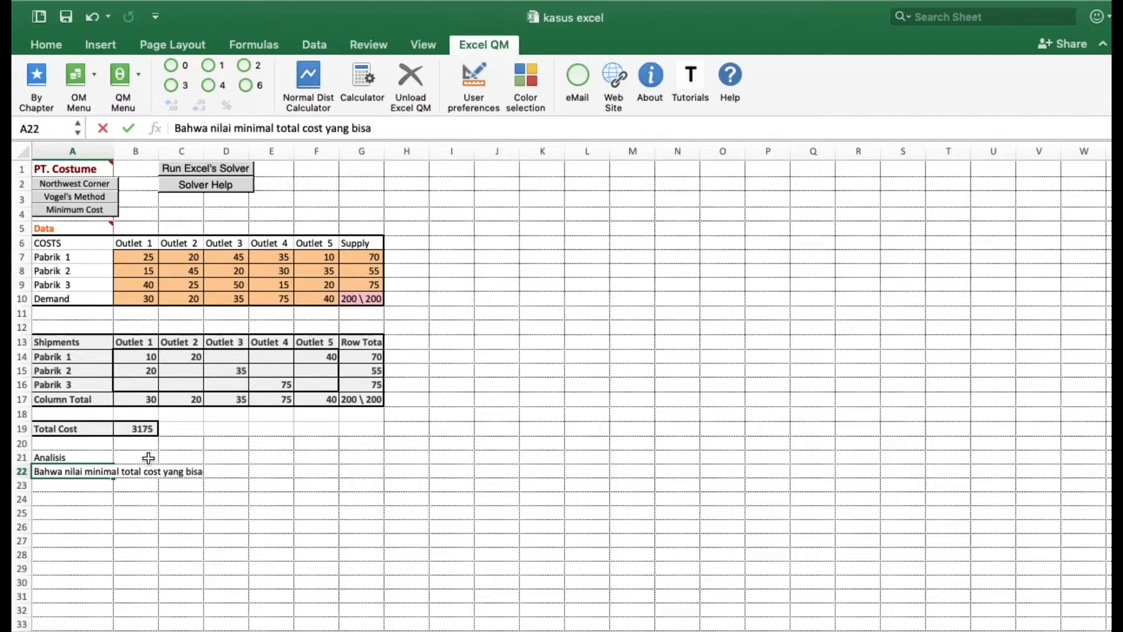
text( diperhitungkan a)
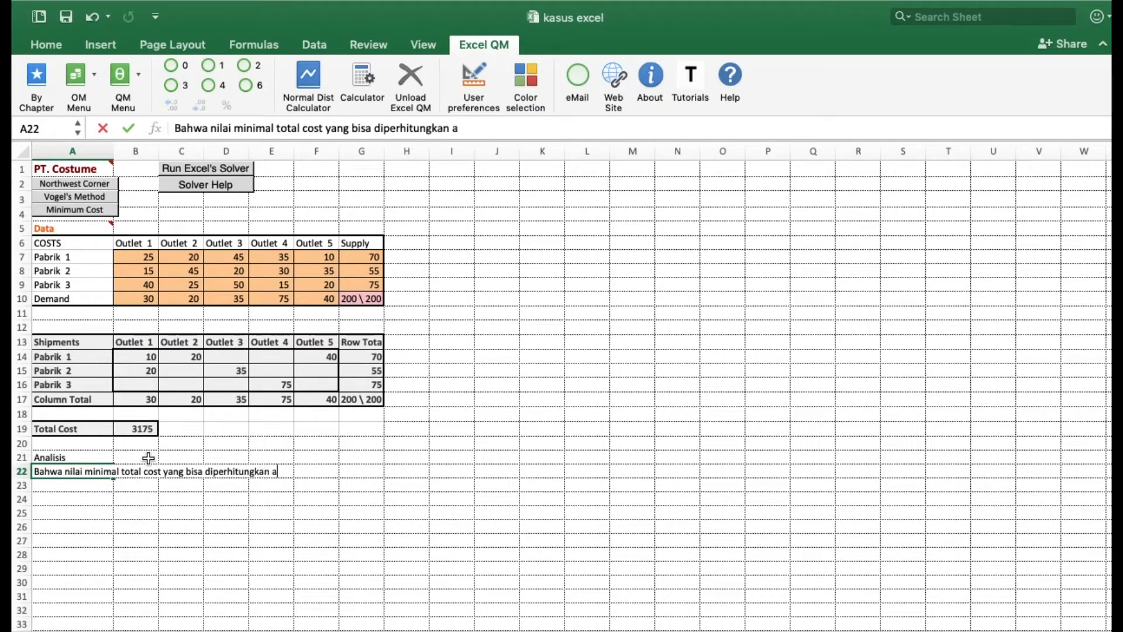
text(dalah Rp 3.1)
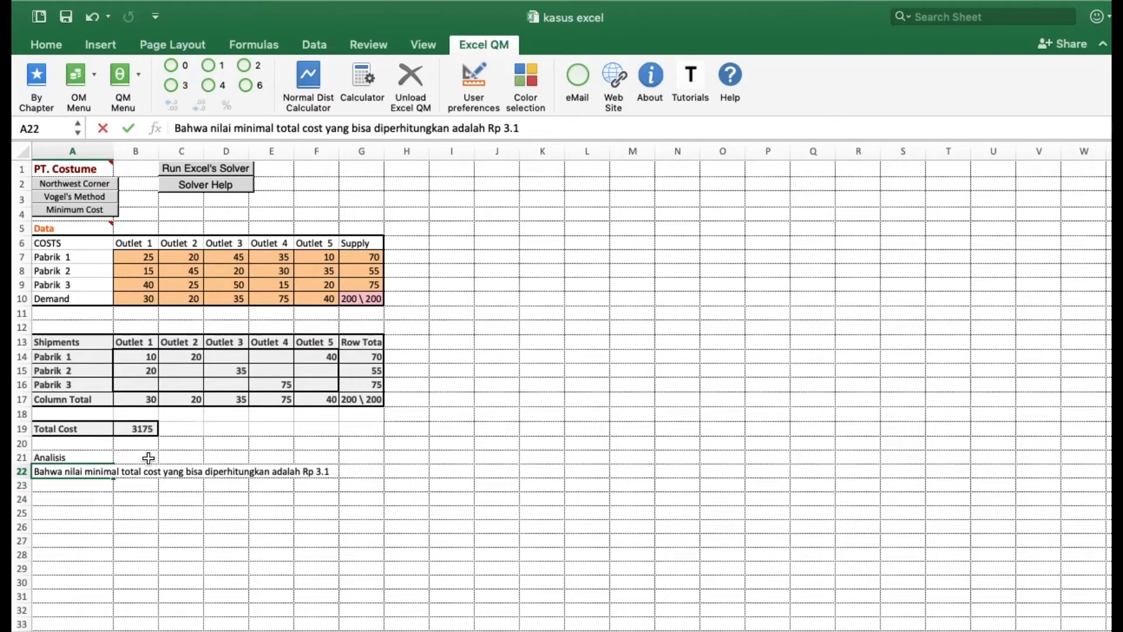
text(75 dengan)
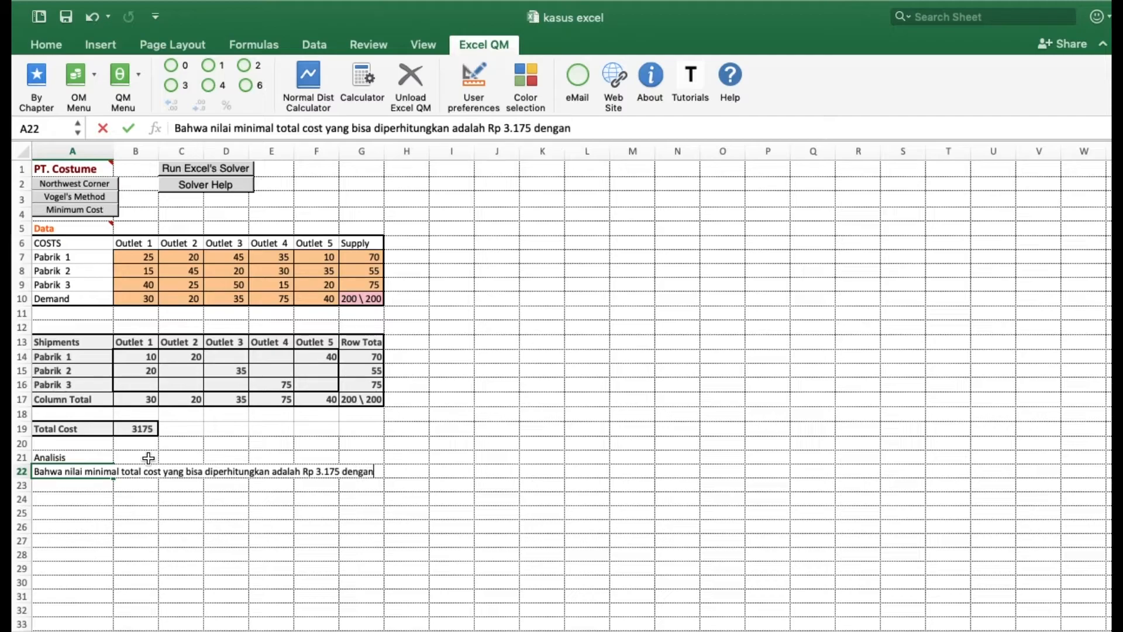
key(Return)
Start the next analysis line in cell A23 with the words "komposisi pengiriman pabrik".
text(kompo)
text(sis)
key(BackSpace)
key(BackSpace)
key(BackSpace)
text(isa diper)
key(BackSpace)
key(BackSpace)
key(BackSpace)
key(BackSpace)
key(BackSpace)
text(sisi p)
key(BackSpace)
key(BackSpace)
key(BackSpace)
key(BackSpace)
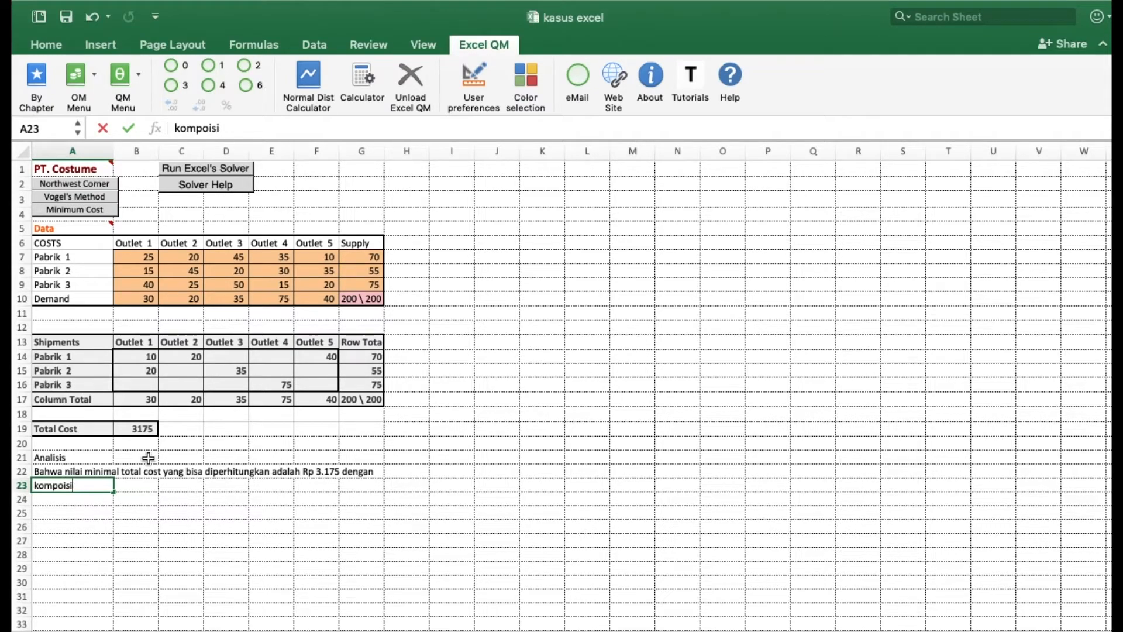
key(BackSpace)
text(sisi pengiriman pabrik)
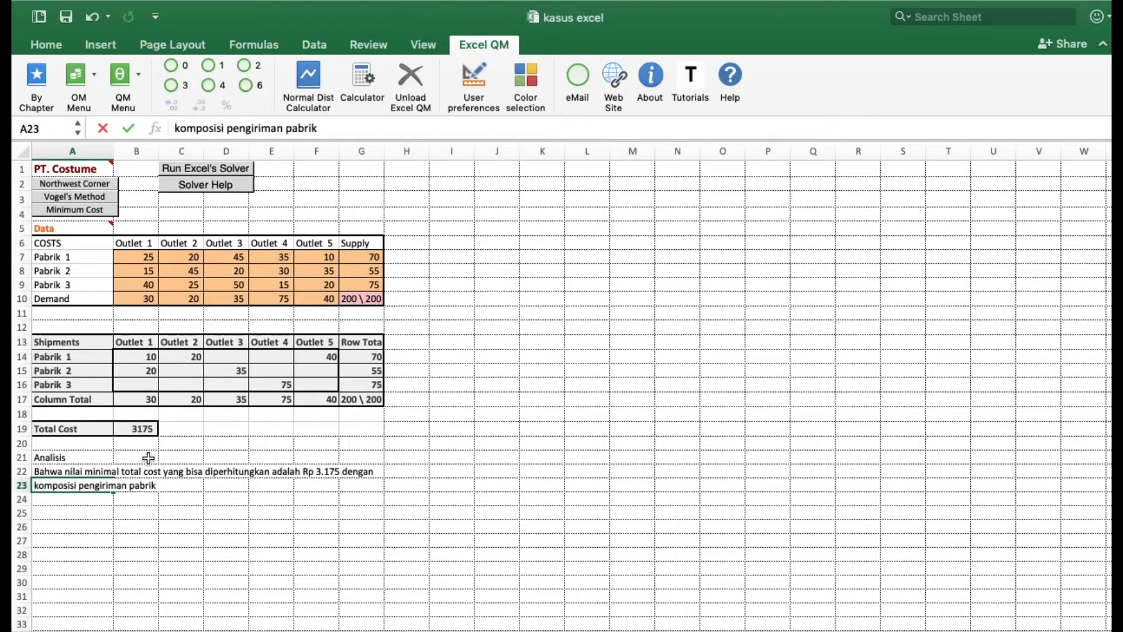
In A23, replace "pengiriman pabrik" with "untuk outlet 1 dikirim dari pabrik 1 sebanyak 10 ton dan pabrik 2 sebanyak 20 ton, dengan".
key(BackSpace)
key(BackSpace)
key(BackSpace)
key(BackSpace)
key(BackSpace)
key(BackSpace)
key(BackSpace)
key(BackSpace)
key(BackSpace)
key(BackSpace)
key(BackSpace)
key(BackSpace)
key(BackSpace)
key(BackSpace)
key(BackSpace)
key(BackSpace)
key(BackSpace)
key(BackSpace)
text(untuk outlet 1 dik)
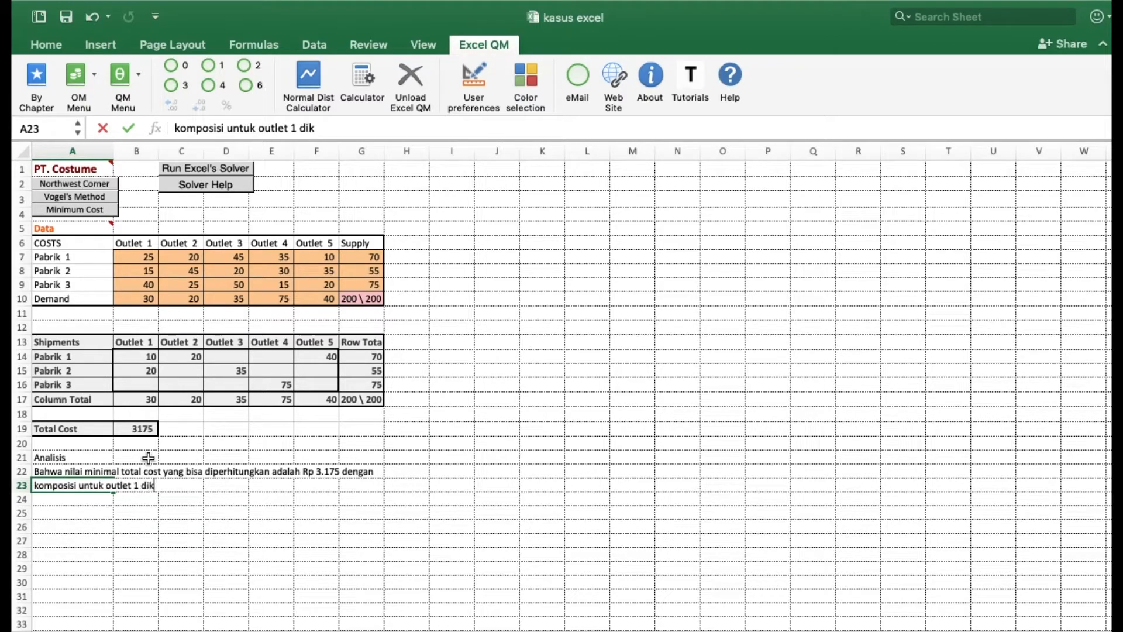
text(irim dari pabr)
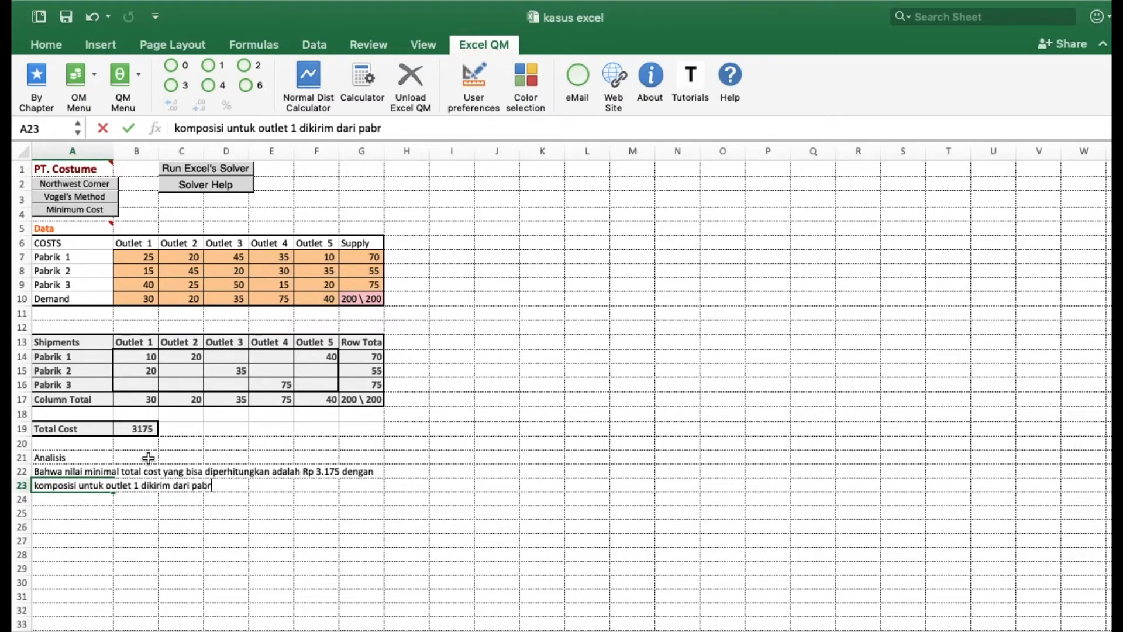
text(ik 1 seban)
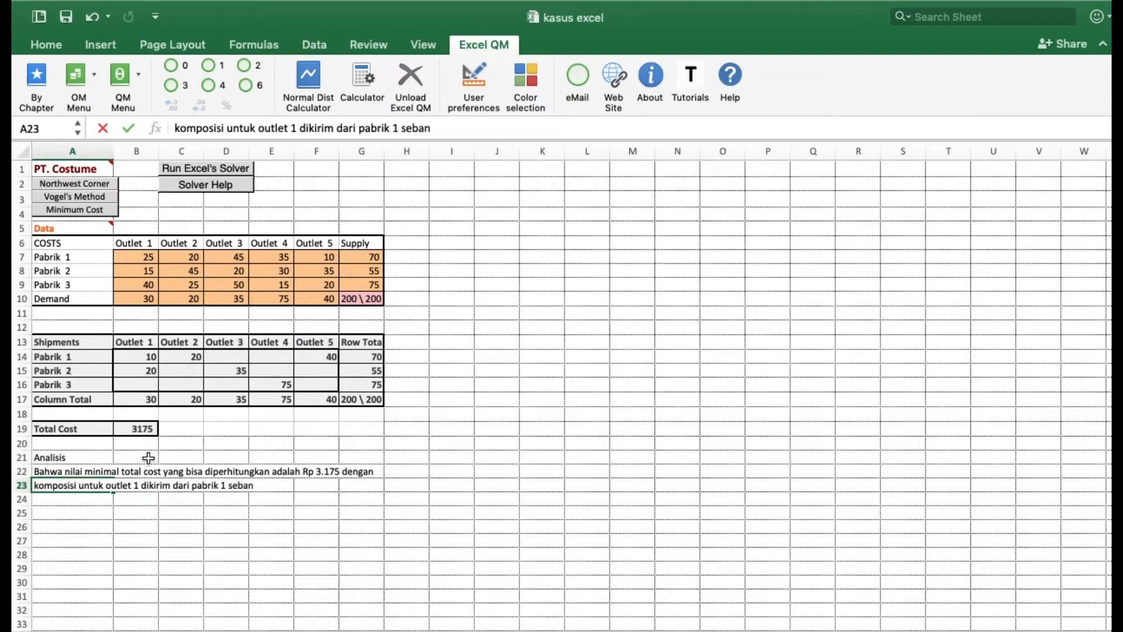
text(yak 10 ton da)
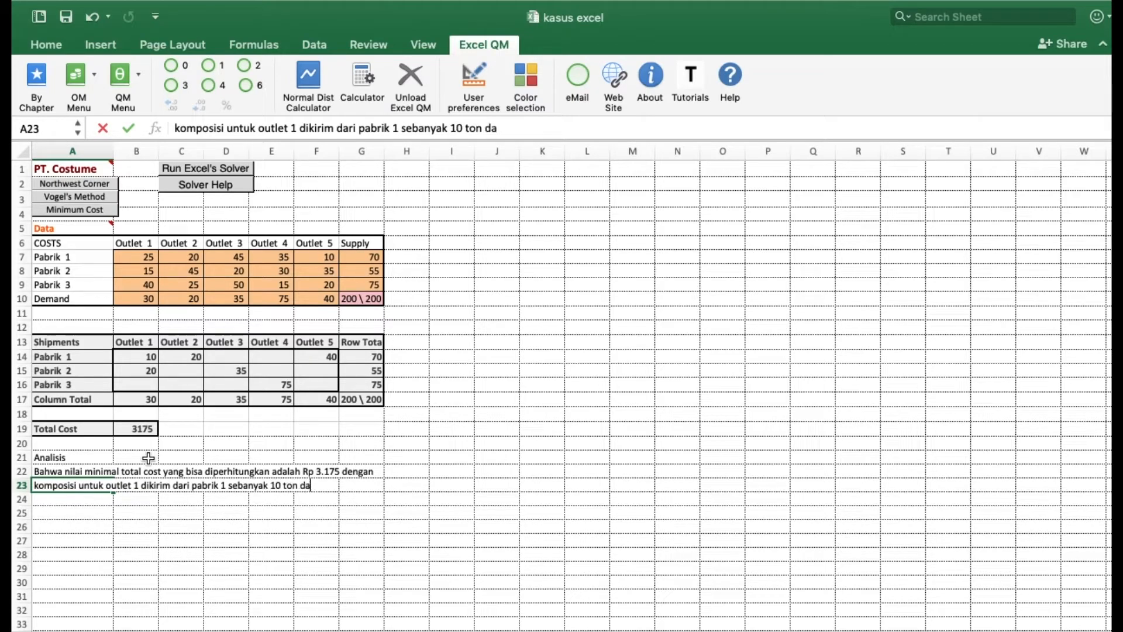
text(n pabrik 2 sebanyak 20 t)
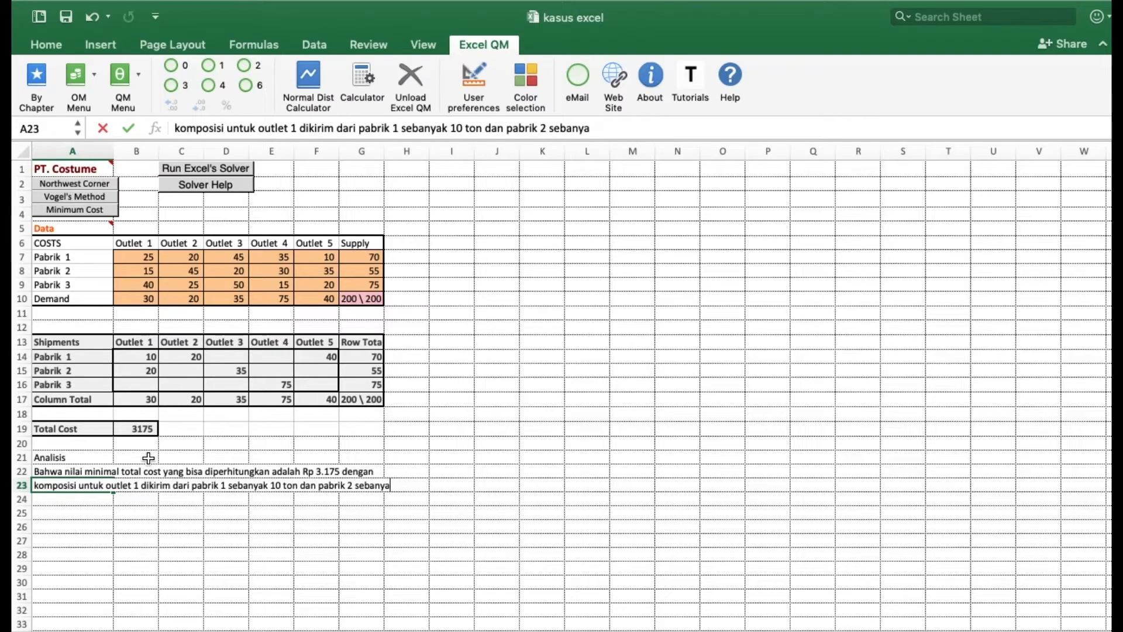
text(in)
key(BackSpace)
key(BackSpace)
text(o)
text(n, dengan )
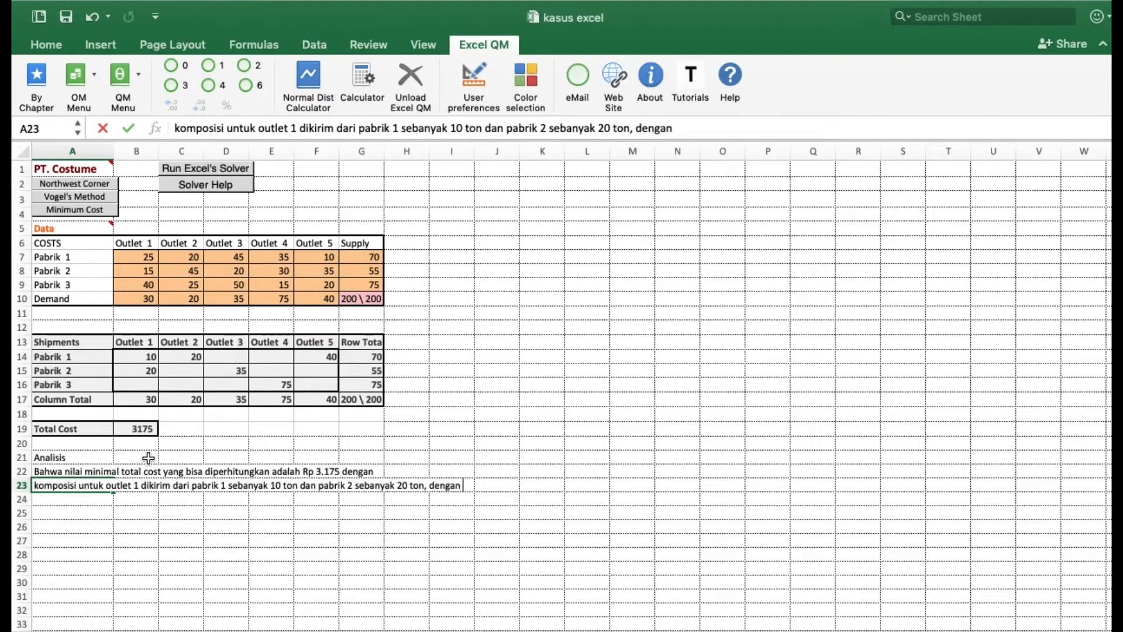
Complete the A23 sentence with the cost expression "biaya outlet 1 ( 10 ton x Rp 25) +( 20 ton x 15) =".
text(biaya outlet 1)
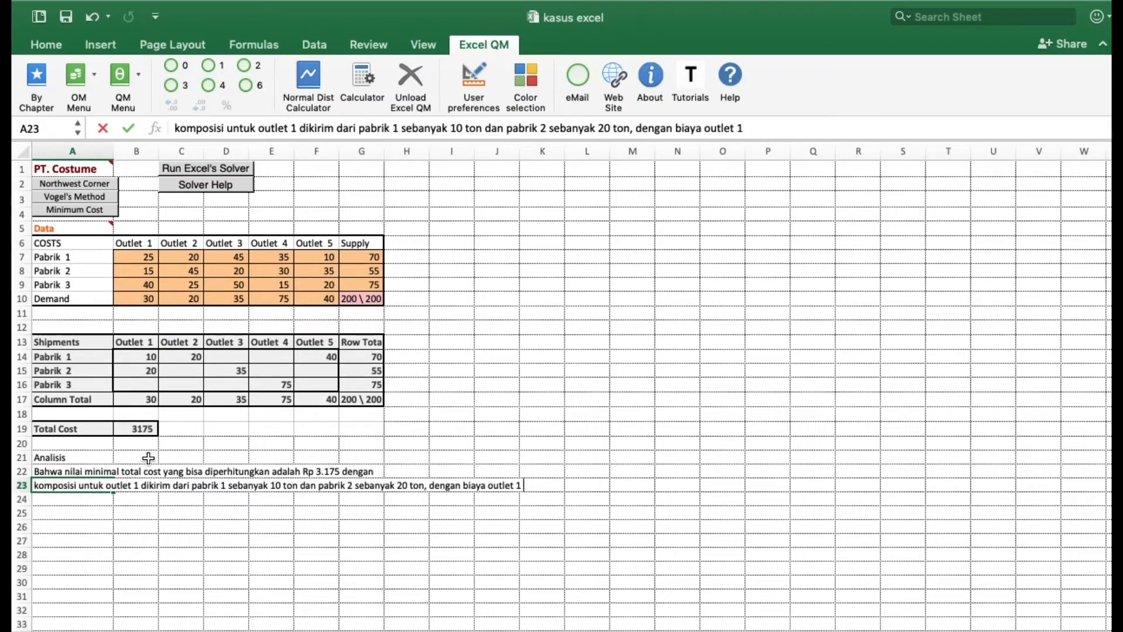
text( ( a1)
key(BackSpace)
key(BackSpace)
text(10 ton x Rp)
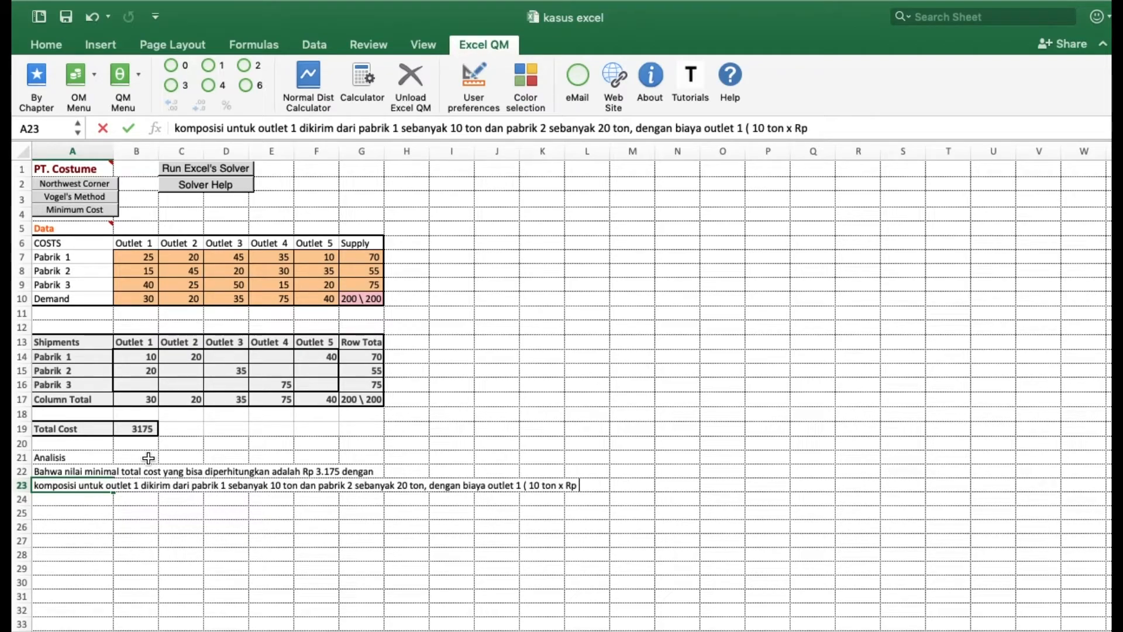
text( 23)
text())
key(BackSpace)
key(BackSpace)
text(5)
text(0)
key(BackSpace)
text() +( 20 ton x)
text(15) =)
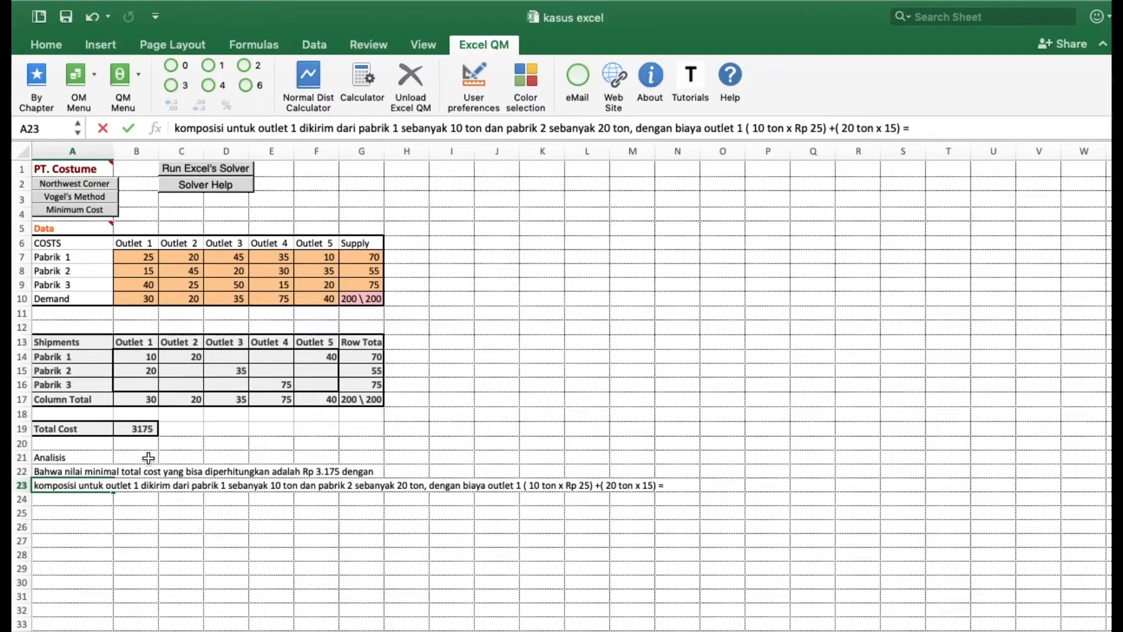
key(Return)
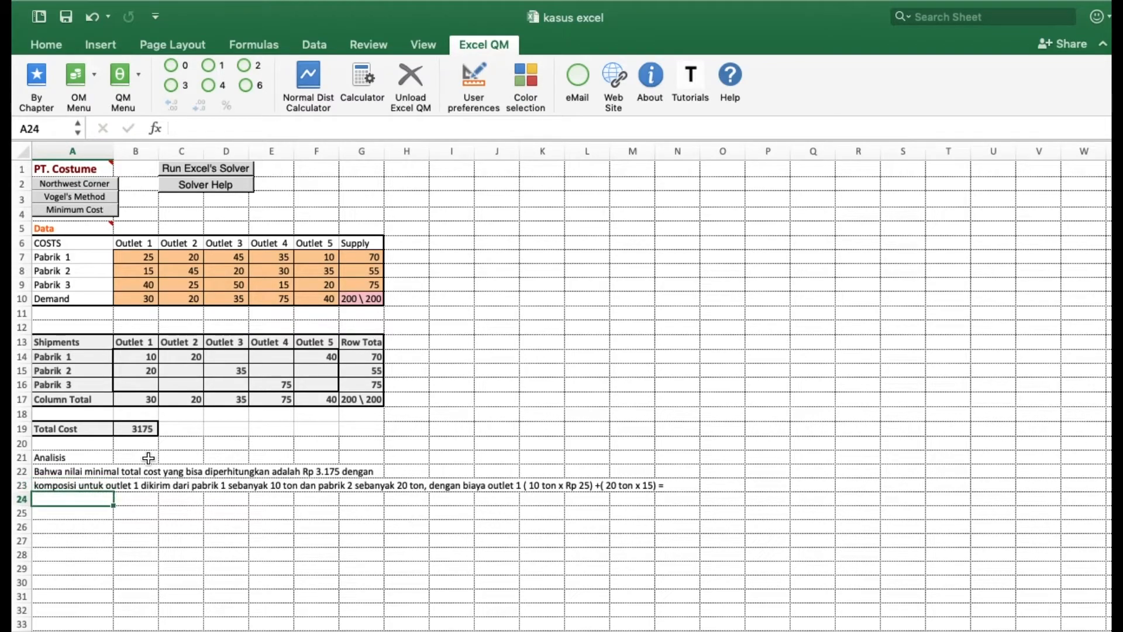
Fill cell A24 with the suggested Outlet 1 sentence and change its first outlet number to 2.
text(K)
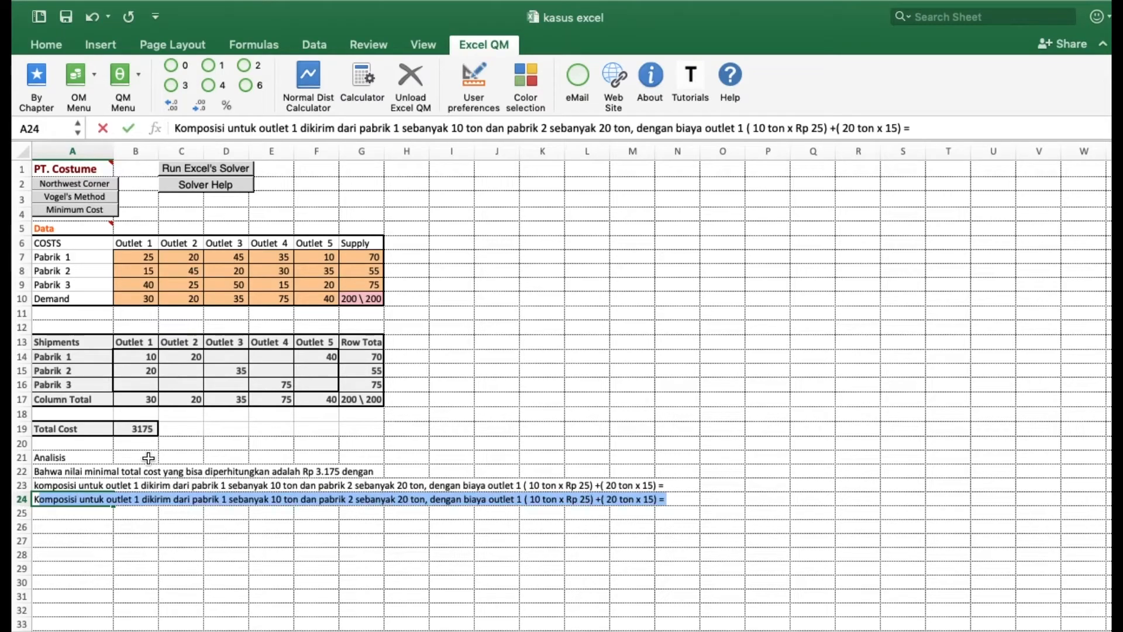
key(Tab)
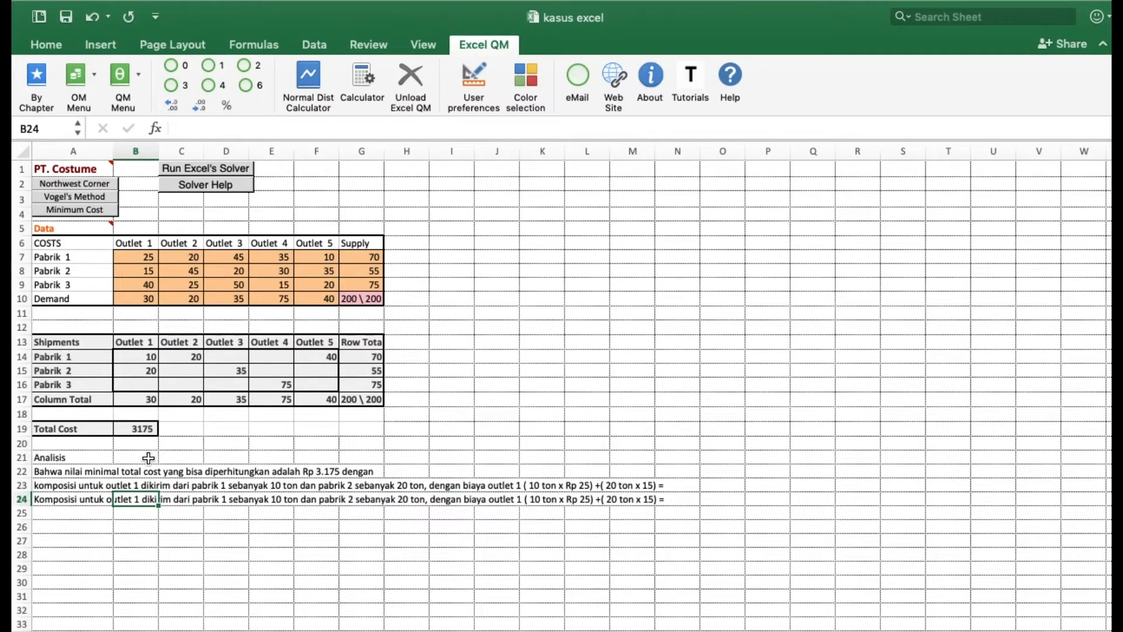
click(68, 498)
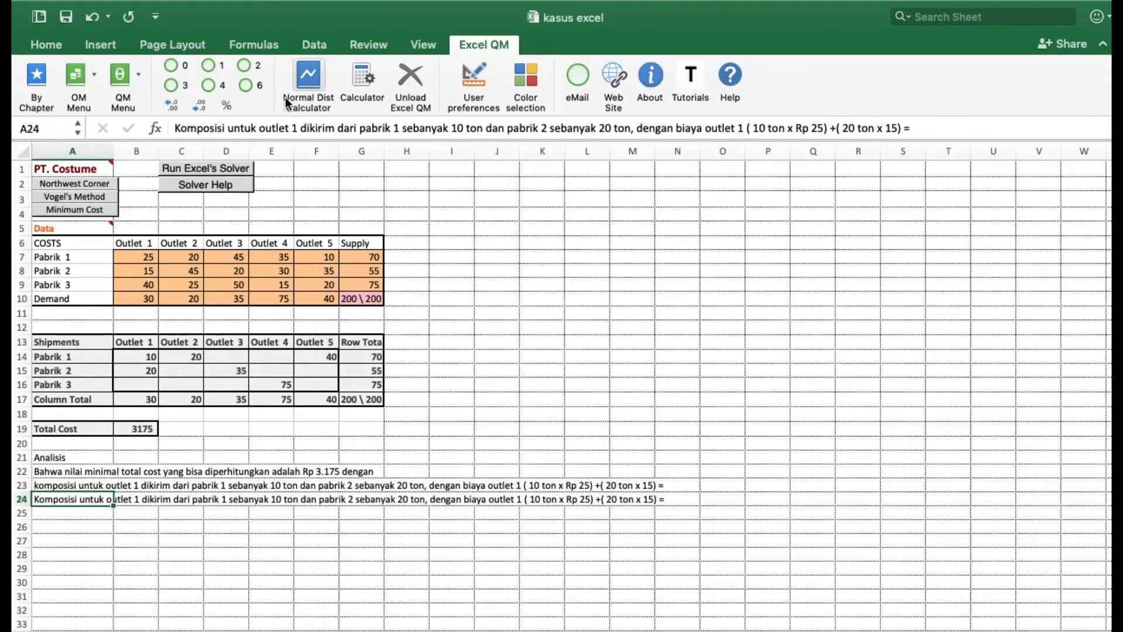
click(298, 129)
key(BackSpace)
text(2)
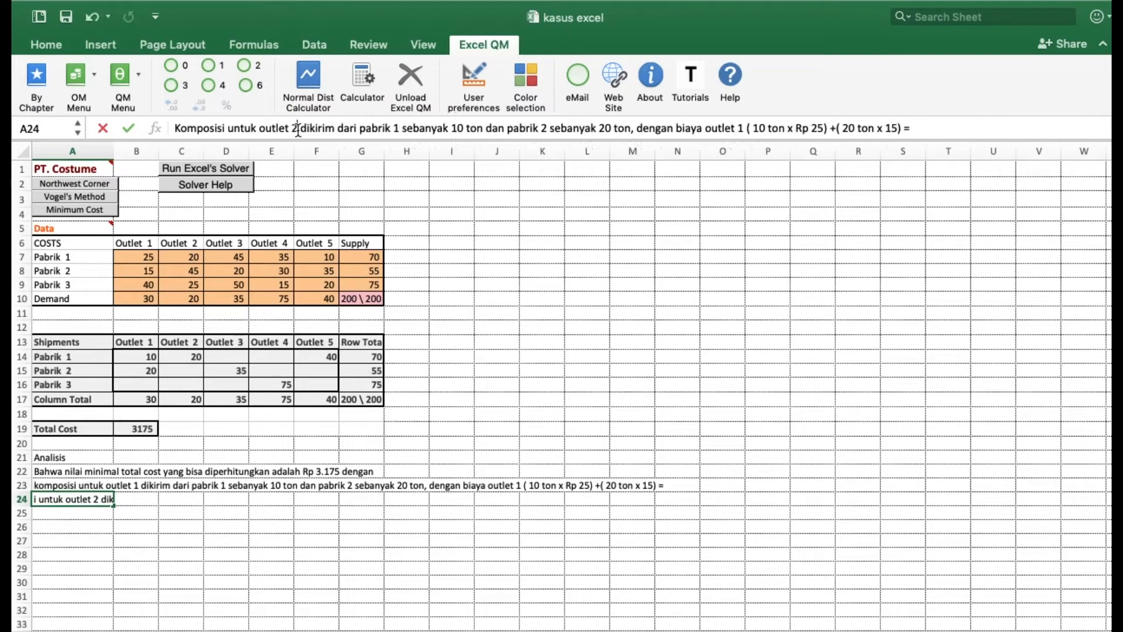
key(Return)
key(Up)
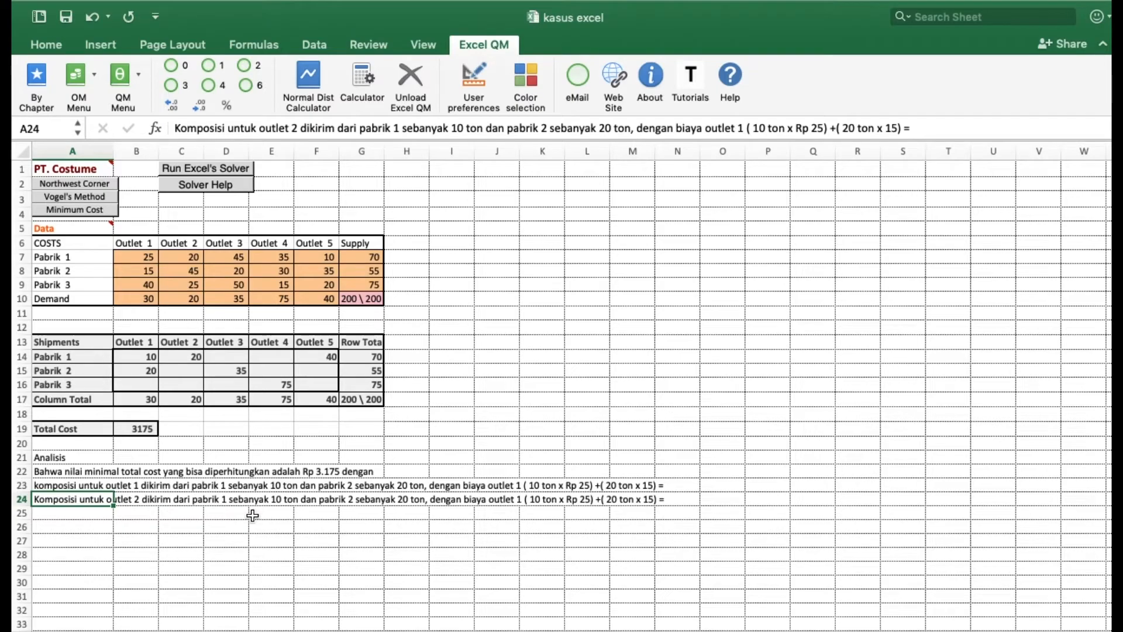
Set the quantity sent from pabrik 1 in the A24 sentence to 20 ton.
click(466, 126)
key(BackSpace)
key(BackSpace)
text(20)
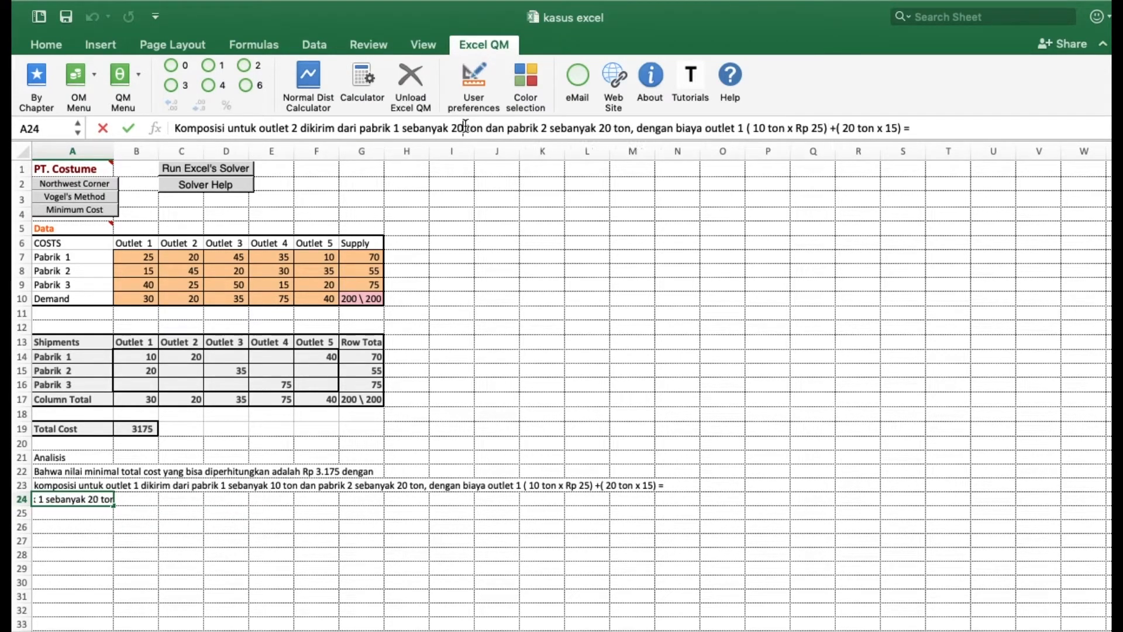
key(Return)
key(Up)
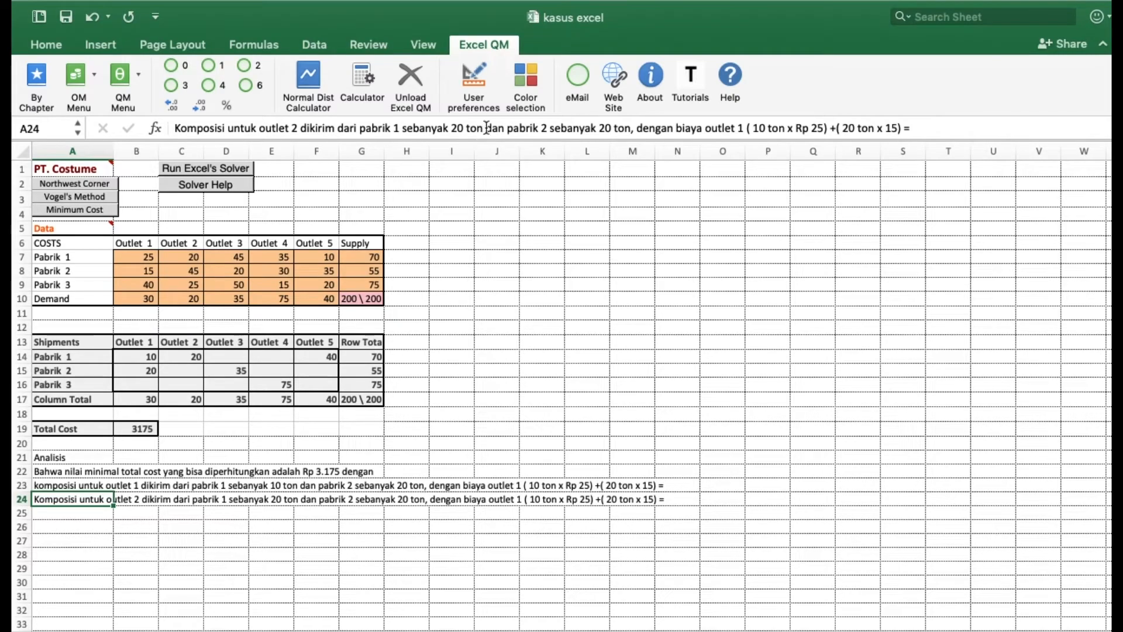
Remove the phrase "dan pabrik 2 sebanyak 20 ton," from the Outlet 2 sentence in A24.
click(486, 127)
key(shift+Right)
key(shift+Right)
key(shift+Right)
key(shift+Right)
key(shift+Right)
key(shift+Right)
key(shift+Right)
key(shift+Right)
key(shift+Right)
key(shift+Right)
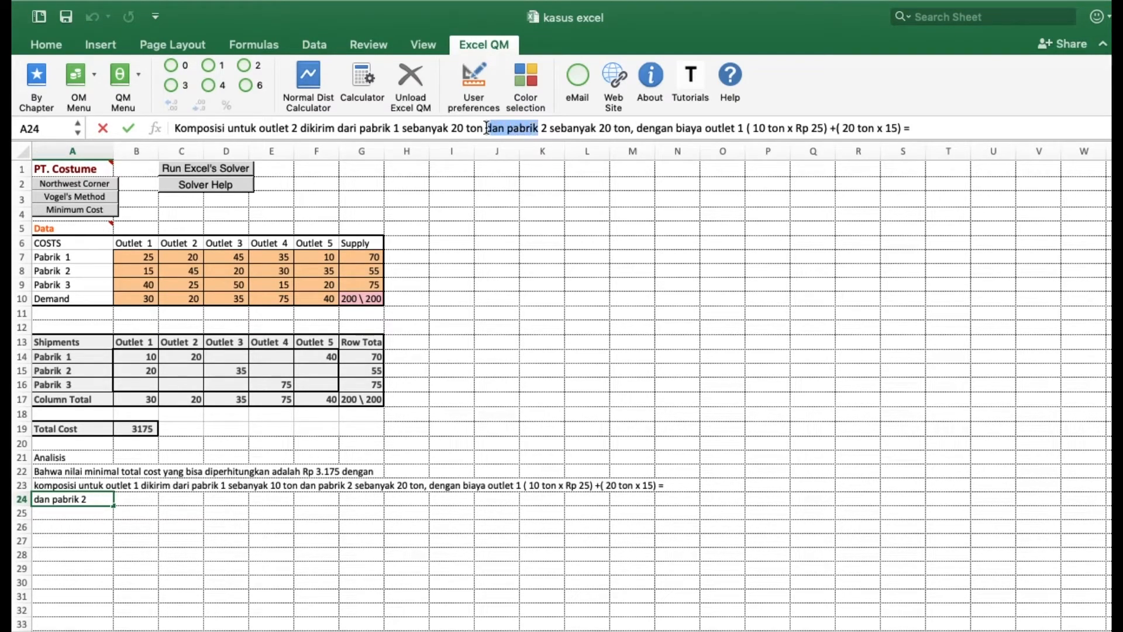
key(shift+Right)
key(shift+Right)
key(shift+Right)
key(shift+Right)
key(shift+Right)
key(shift+Right)
key(shift+Right)
key(shift+Right)
key(shift+Right)
key(shift+Right)
key(shift+Right)
key(shift+Right)
key(shift+Right)
key(shift+Right)
key(shift+Right)
key(shift+Right)
key(shift+Right)
key(shift+Right)
key(shift+Right)
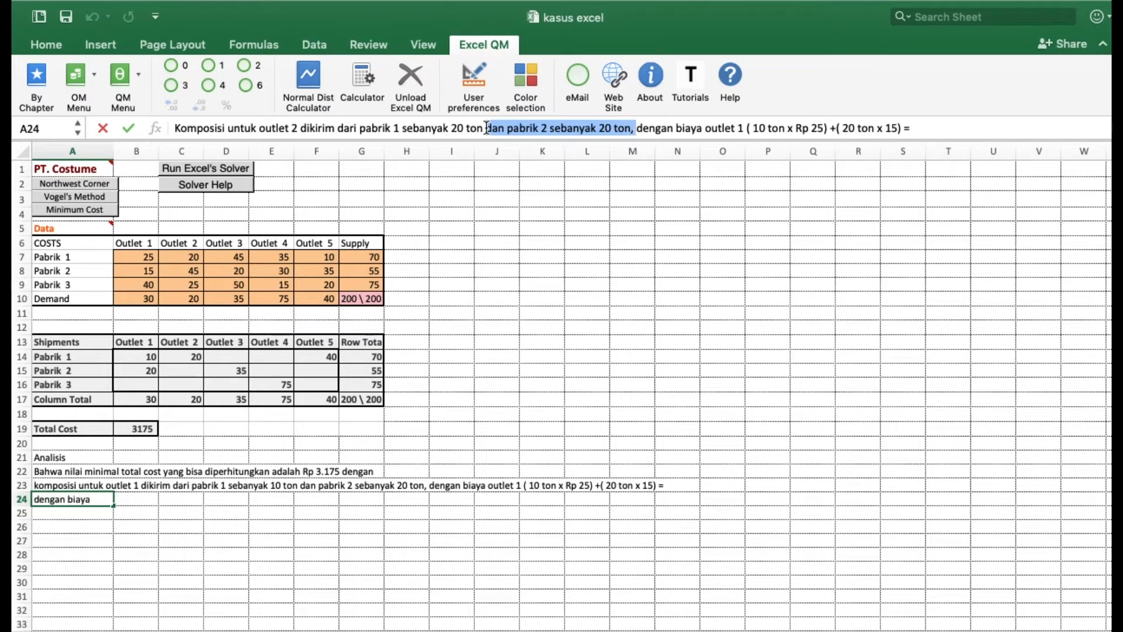
key(BackSpace)
Change the outlet number after "dengan biaya outlet" in A24 to 2.
key(Right)
key(Right)
key(Right)
key(Right)
key(Right)
key(Right)
key(Right)
key(Right)
key(Right)
key(Right)
key(Right)
key(Right)
key(BackSpace)
text(2)
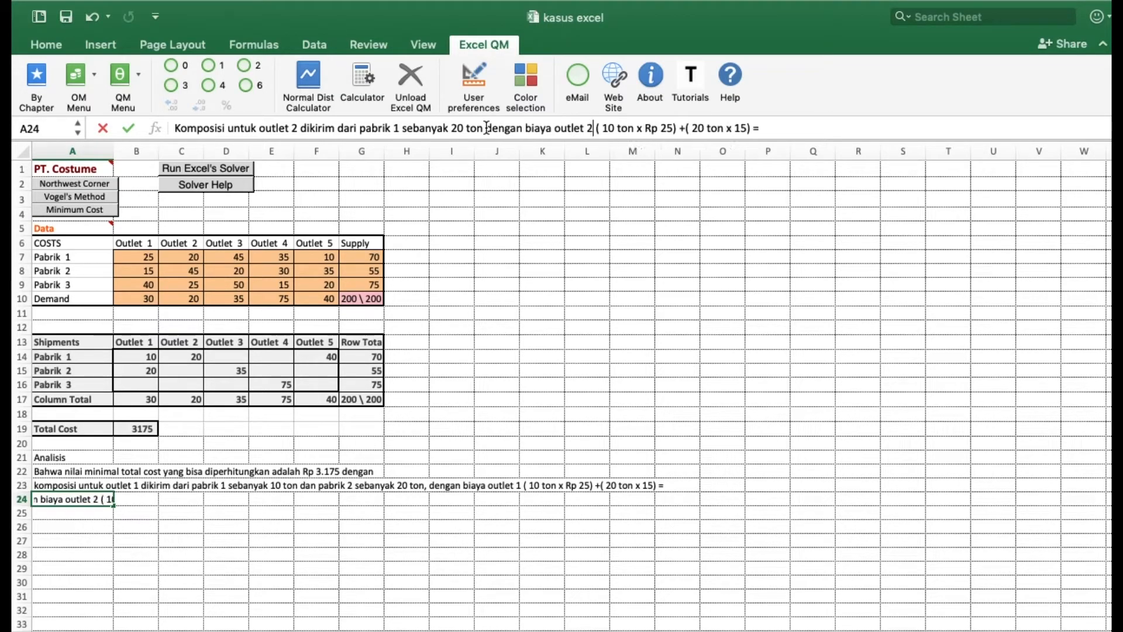
key(Return)
key(Up)
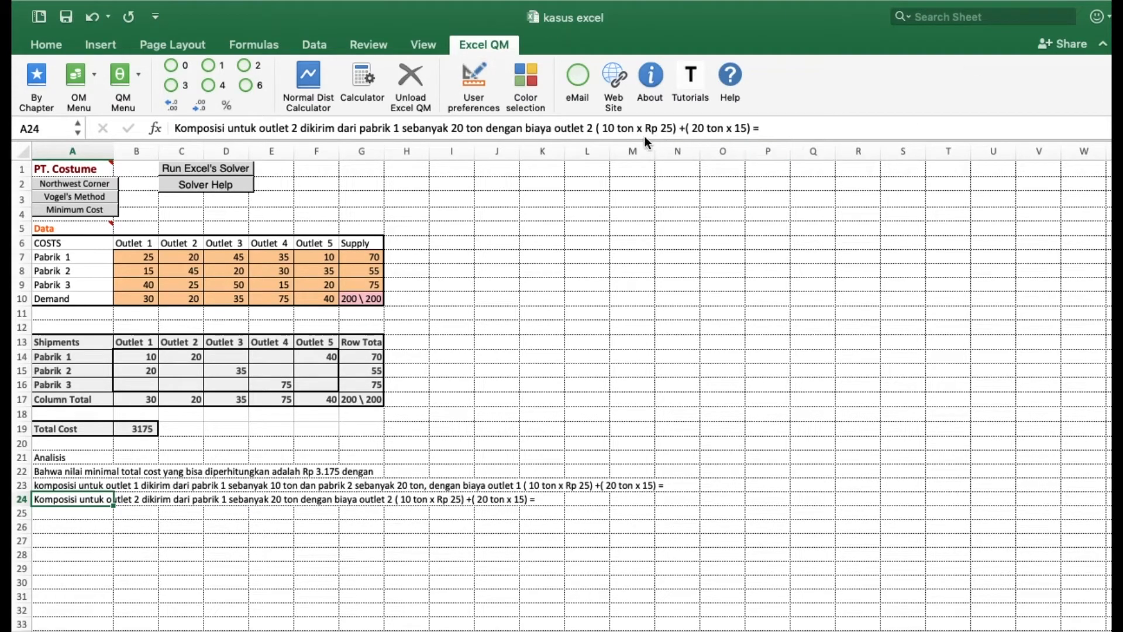
Set the first cost term in the A24 sentence to "20 ton x Rp 20".
click(614, 130)
key(BackSpace)
key(BackSpace)
text(20)
key(Right)
key(Right)
key(Right)
key(Right)
key(Right)
key(Right)
key(Right)
key(Right)
key(Right)
key(Right)
key(Right)
key(Right)
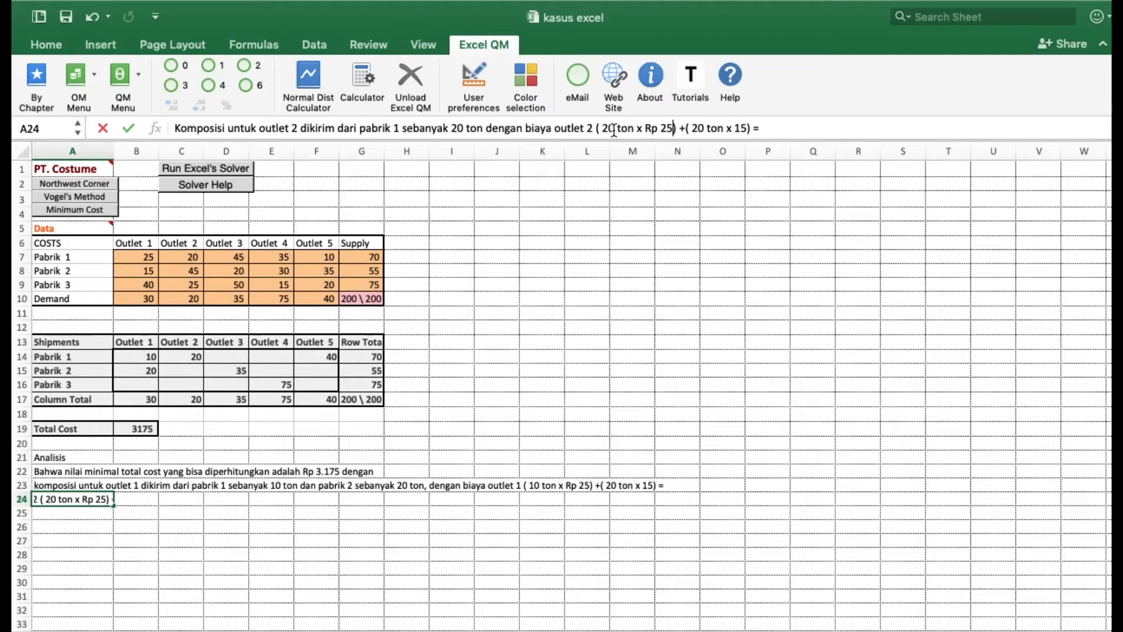
key(BackSpace)
text(0)
Delete the second cost term "+( 20 ton x 15)" from the A24 sentence.
key(shift+Right)
key(shift+Right)
key(shift+Right)
key(shift+Right)
key(shift+Right)
key(shift+Right)
key(shift+Right)
key(shift+Right)
key(shift+Right)
key(shift+Right)
key(shift+Right)
key(shift+Right)
key(shift+Right)
key(shift+Right)
key(shift+Right)
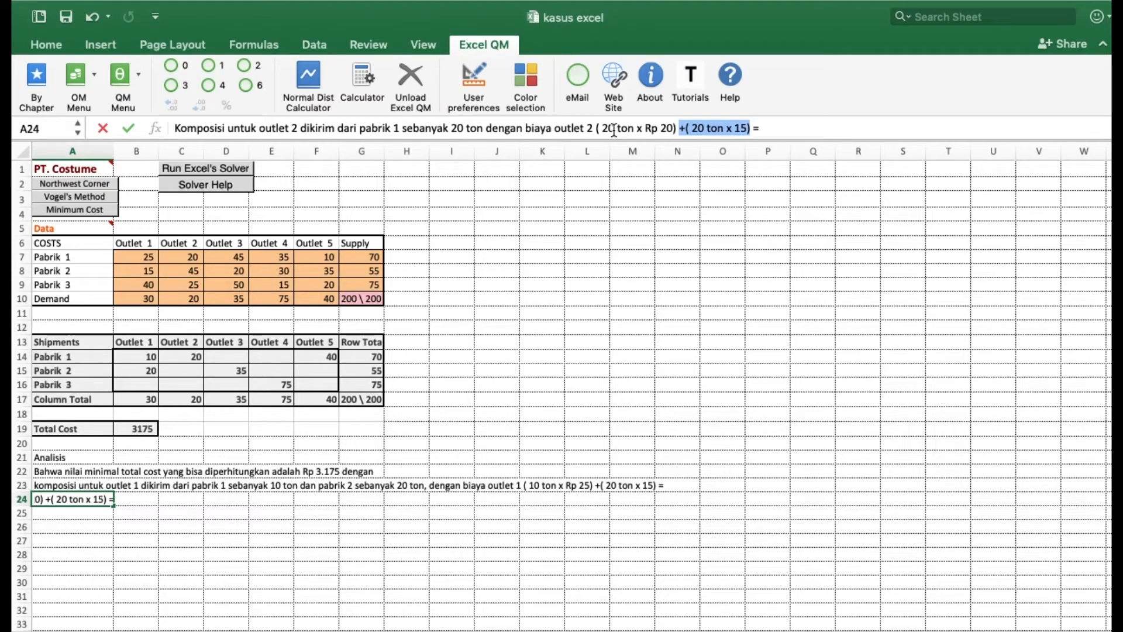
key(BackSpace)
key(Return)
Start the Outlet 3 sentence in A25 with "Komposisi untuk outlet 3 dikirim dari pabrik 2 sebanyak 35 ton".
text(KO)
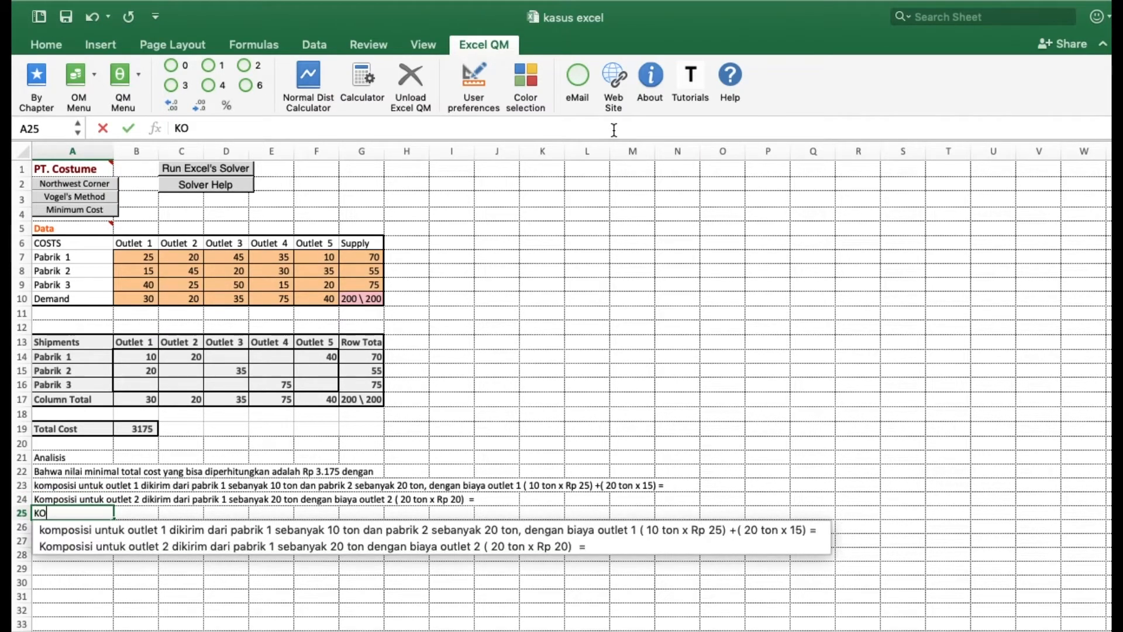
text(MPOSS)
key(BackSpace)
key(BackSpace)
key(BackSpace)
key(BackSpace)
key(BackSpace)
key(BackSpace)
text(ompo)
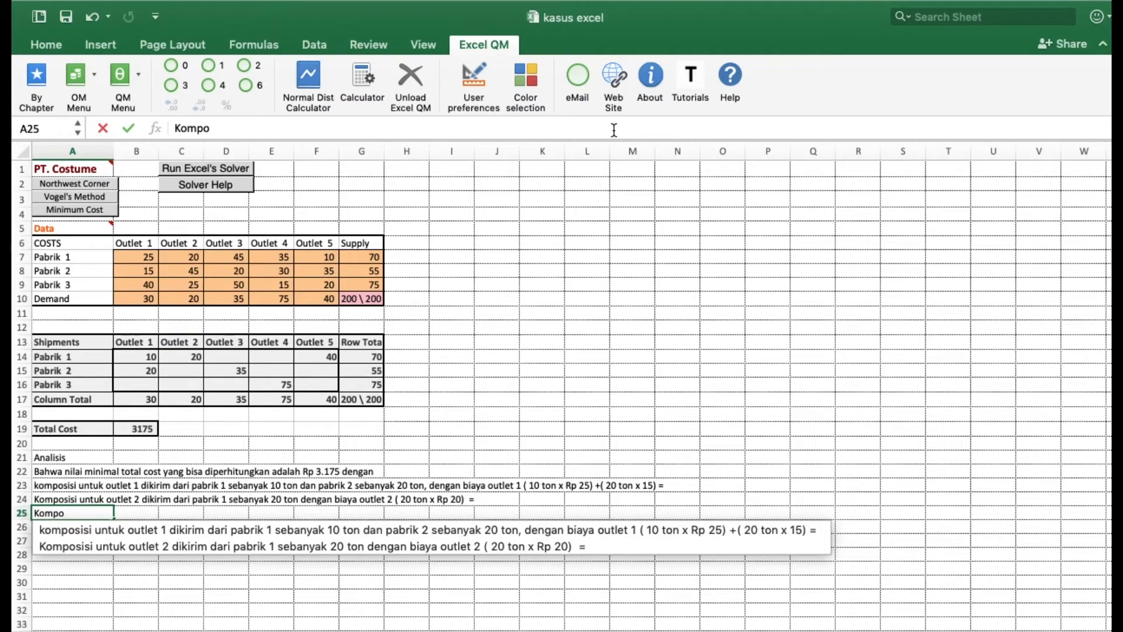
text(sisi untuk o)
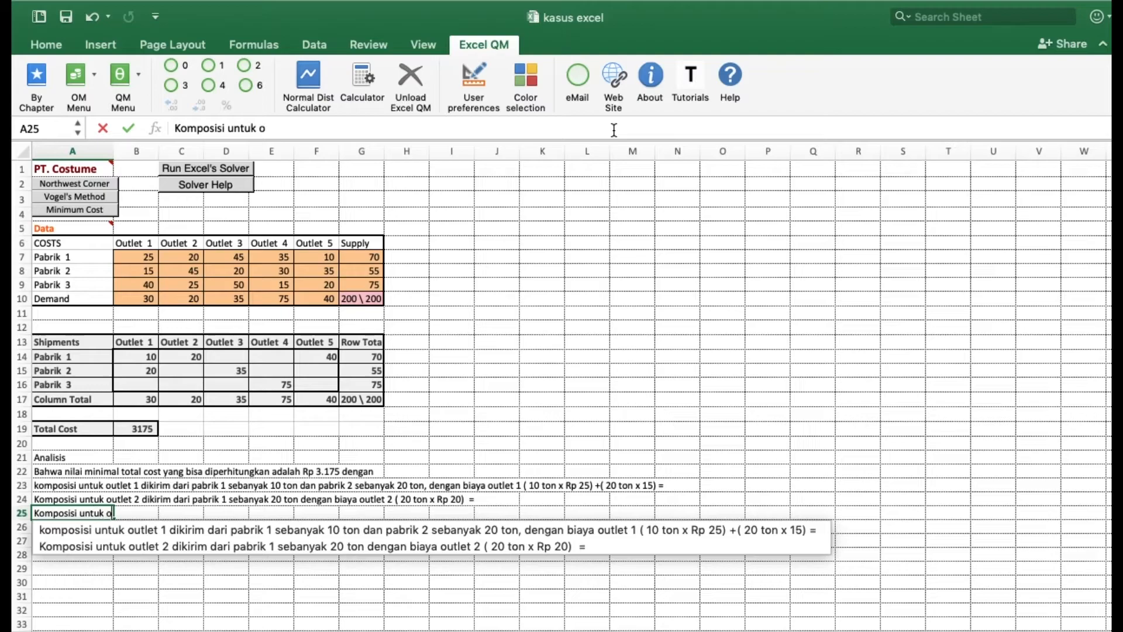
text(utlet 3 dikri)
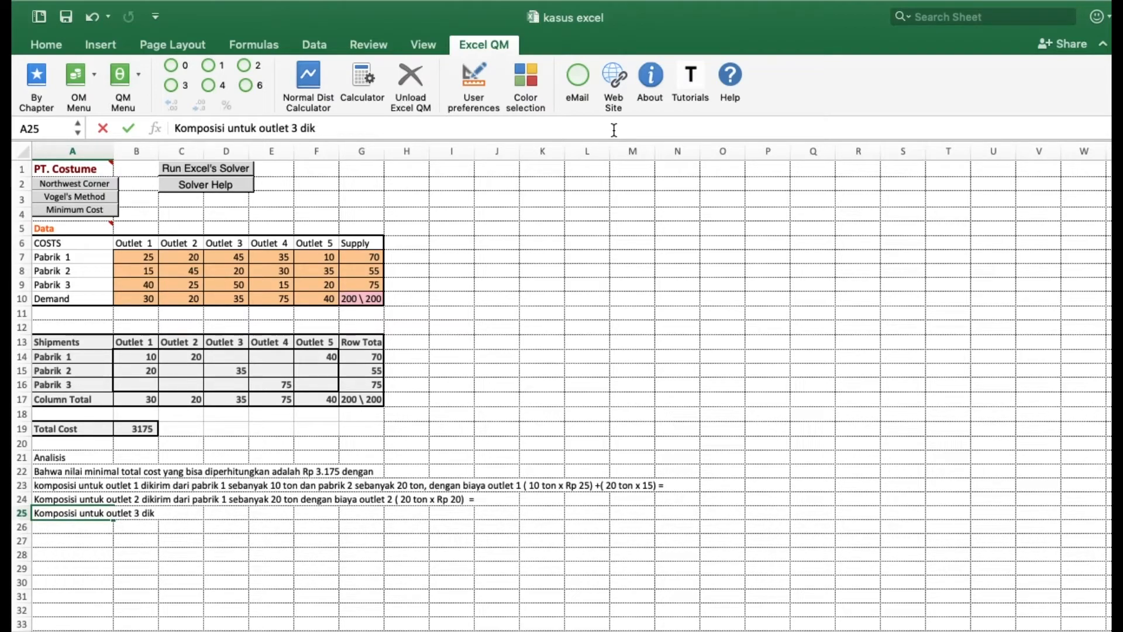
key(BackSpace)
key(BackSpace)
key(BackSpace)
text(kirim dari pabrik 2 s)
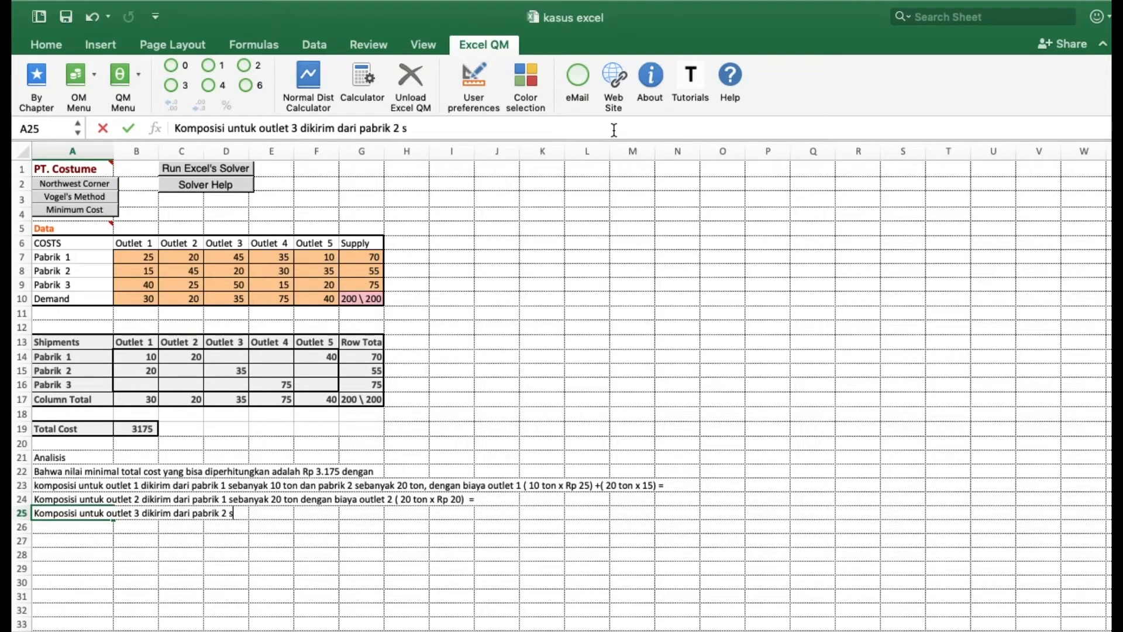
text(ebanyak 35 t)
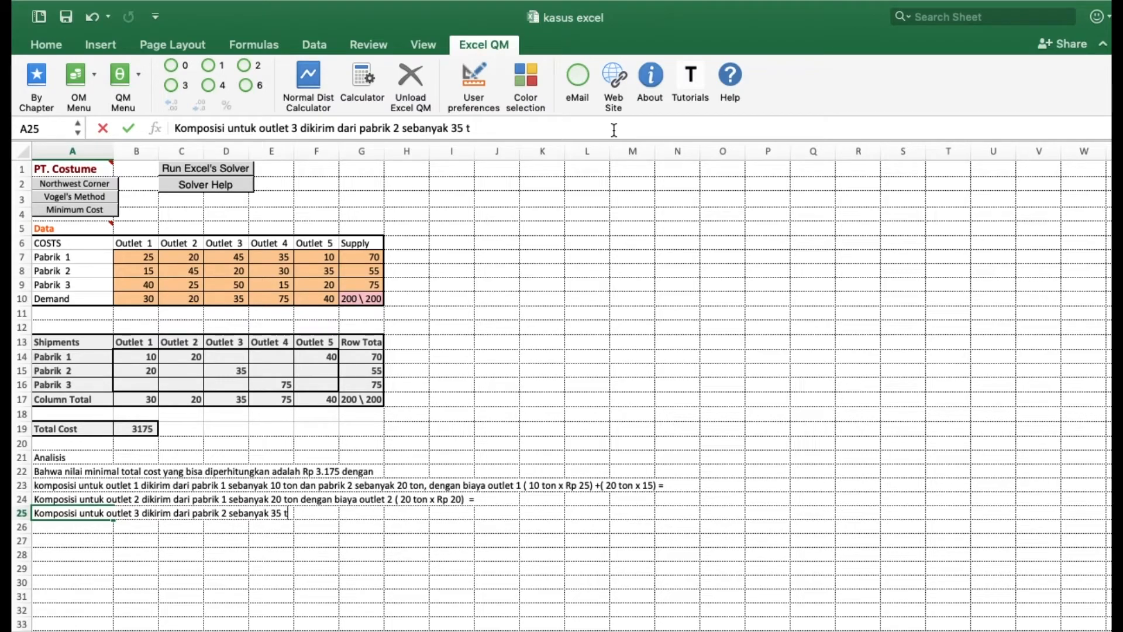
Complete the A25 sentence with the cost part "dengan biaya outlet 3 (35 ton x Rp 20) =".
text(on dengan biata)
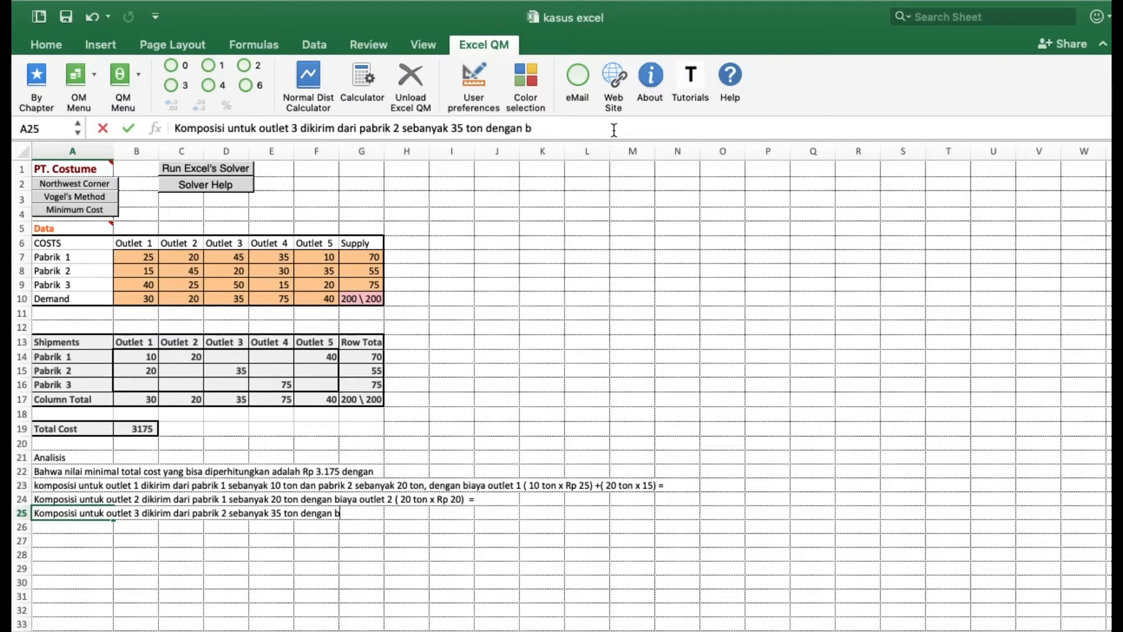
key(BackSpace)
key(BackSpace)
text(ya outlet)
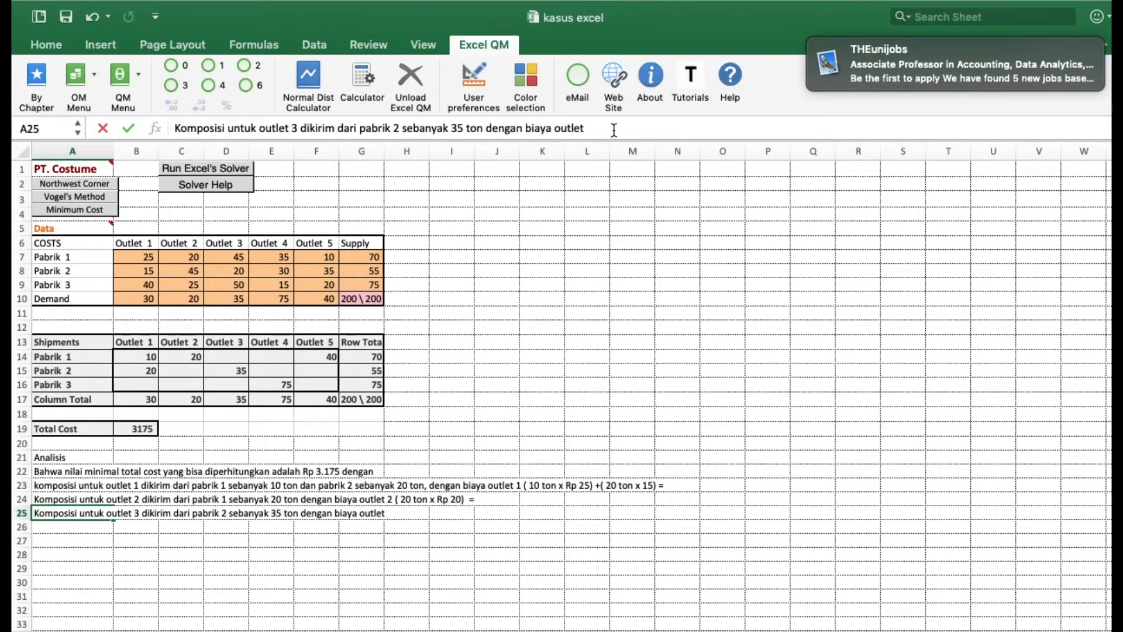
text( 3 )
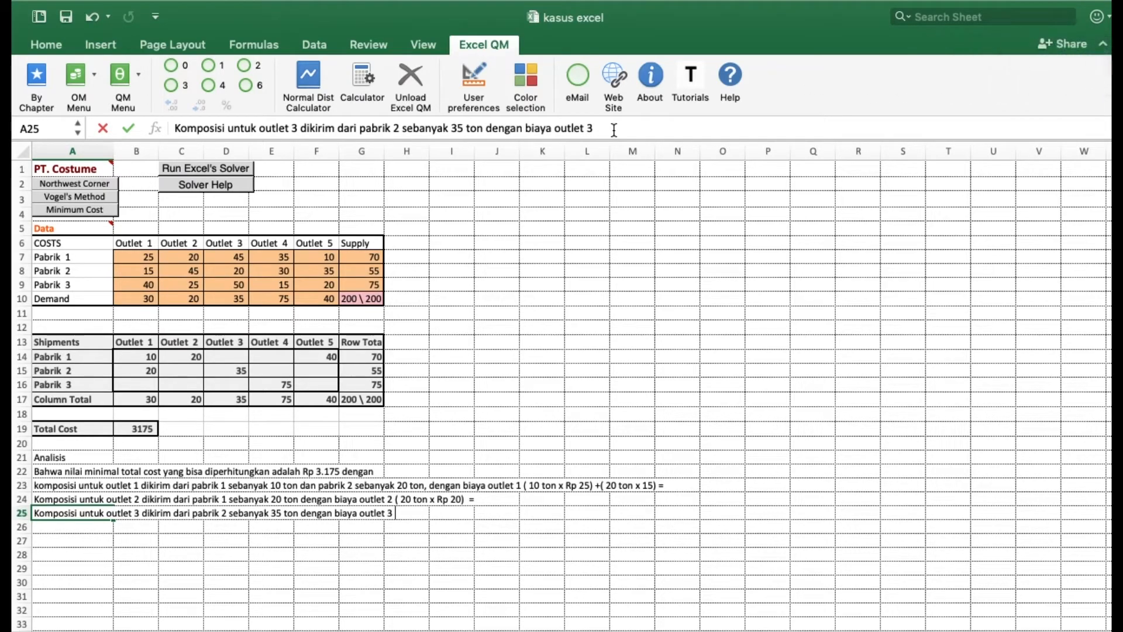
text((35 ton x 2)
key(BackSpace)
text(Rp 20) =)
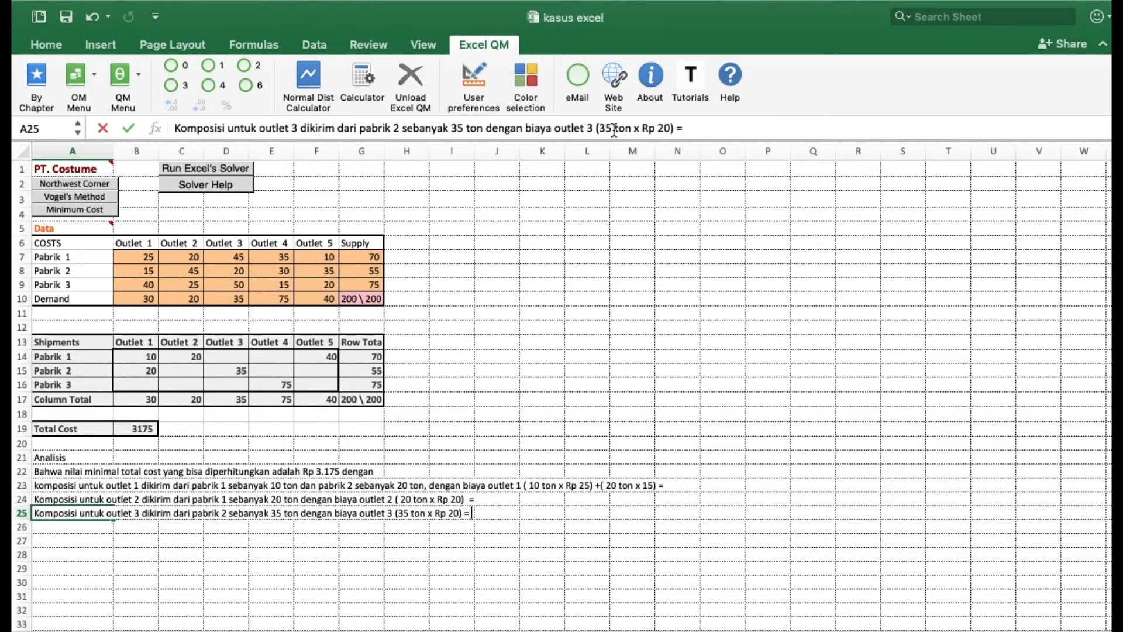
key(Return)
Enter the line openings "Komposisi untuk outelt 4" in A26 and "Komposisi untuk outlet 5" in A27.
text(Kom)
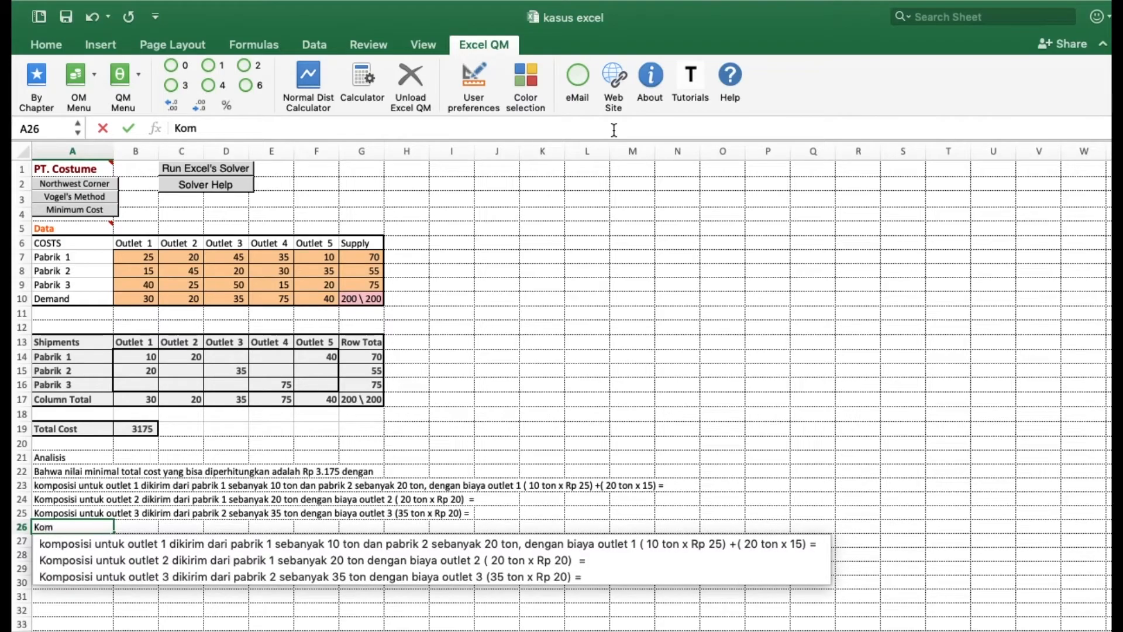
text(posisi untuk oute)
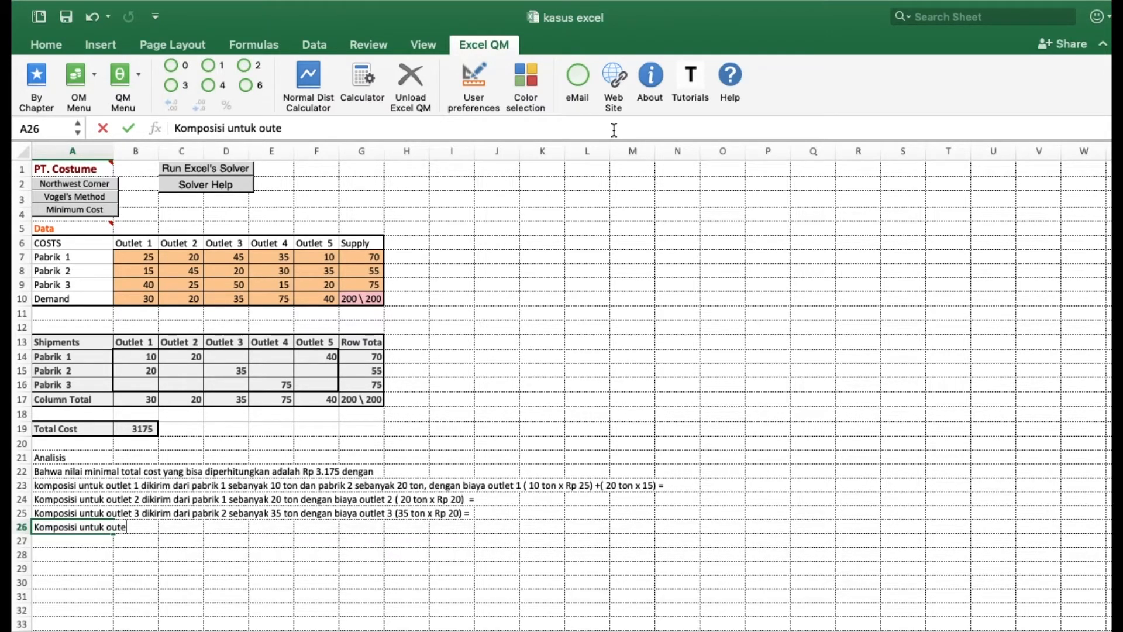
text(lt 4)
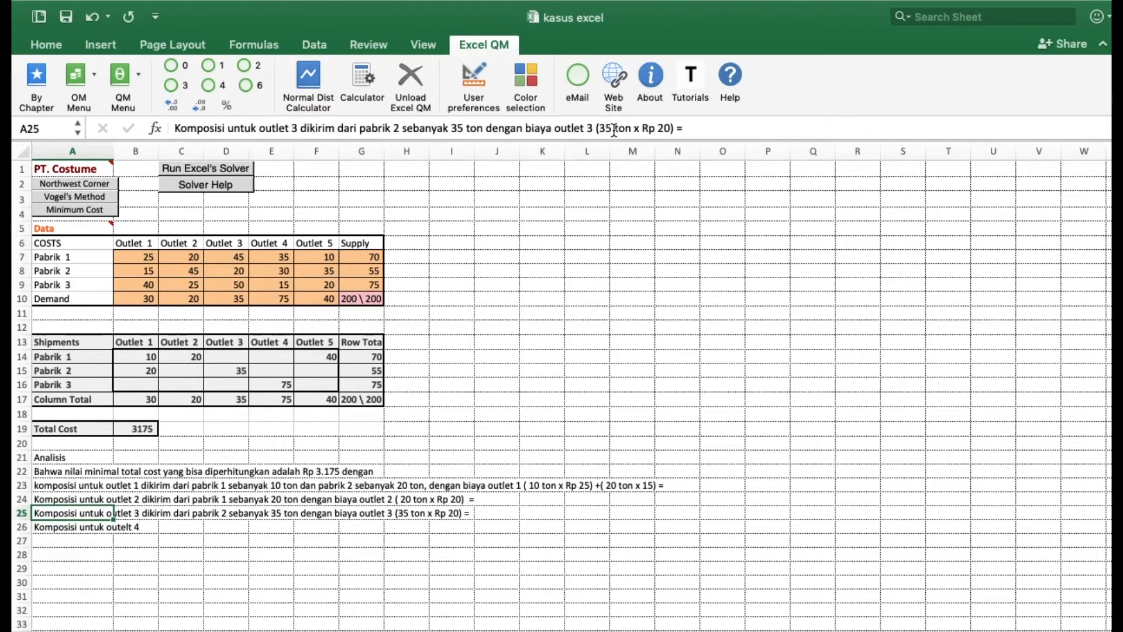
key(Return)
text(K)
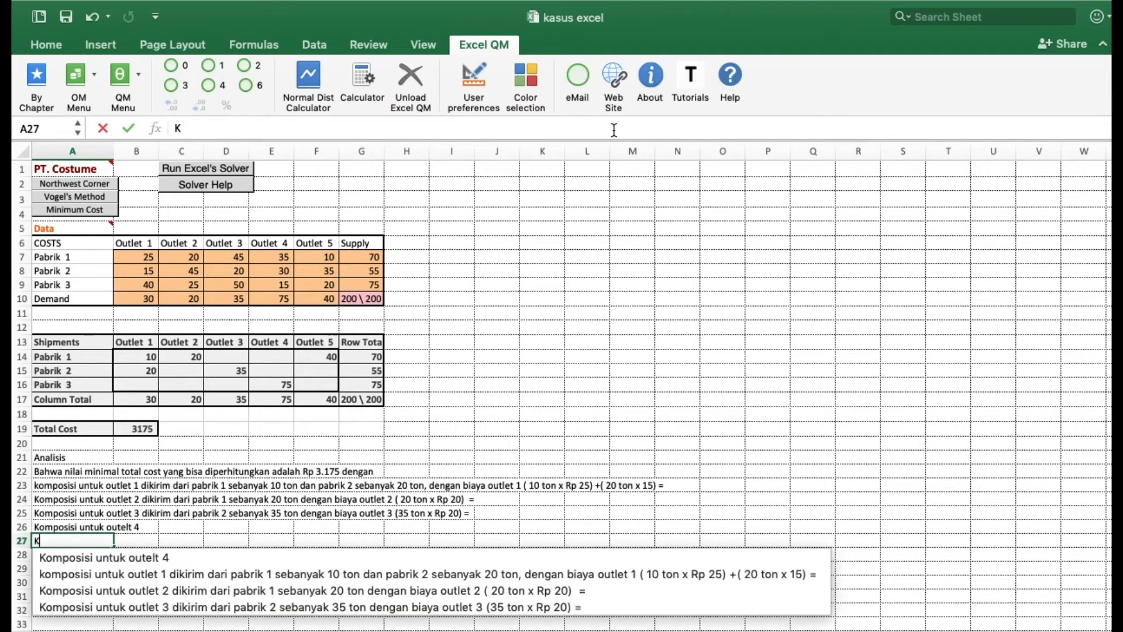
text(omposisi u)
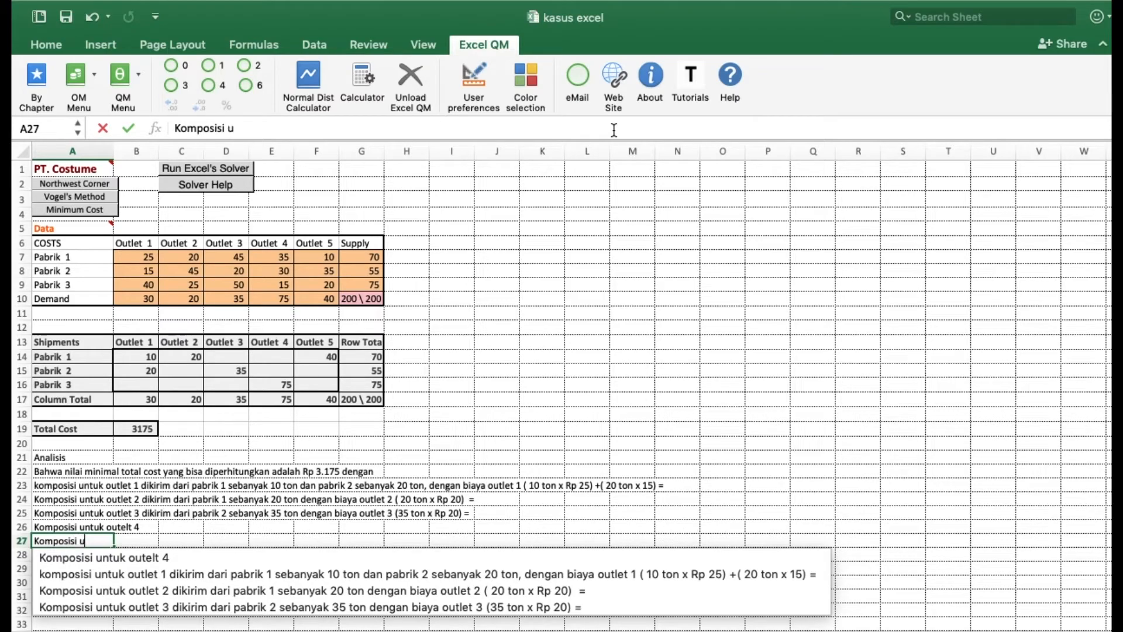
text(ntuk outlet)
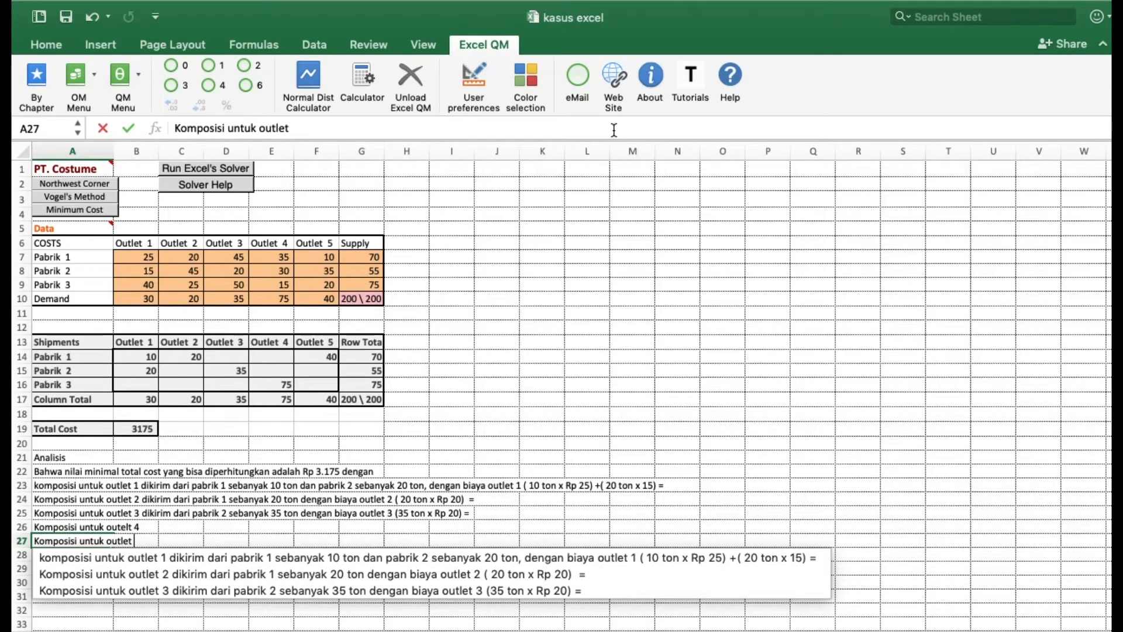
text( 5)
key(Return)
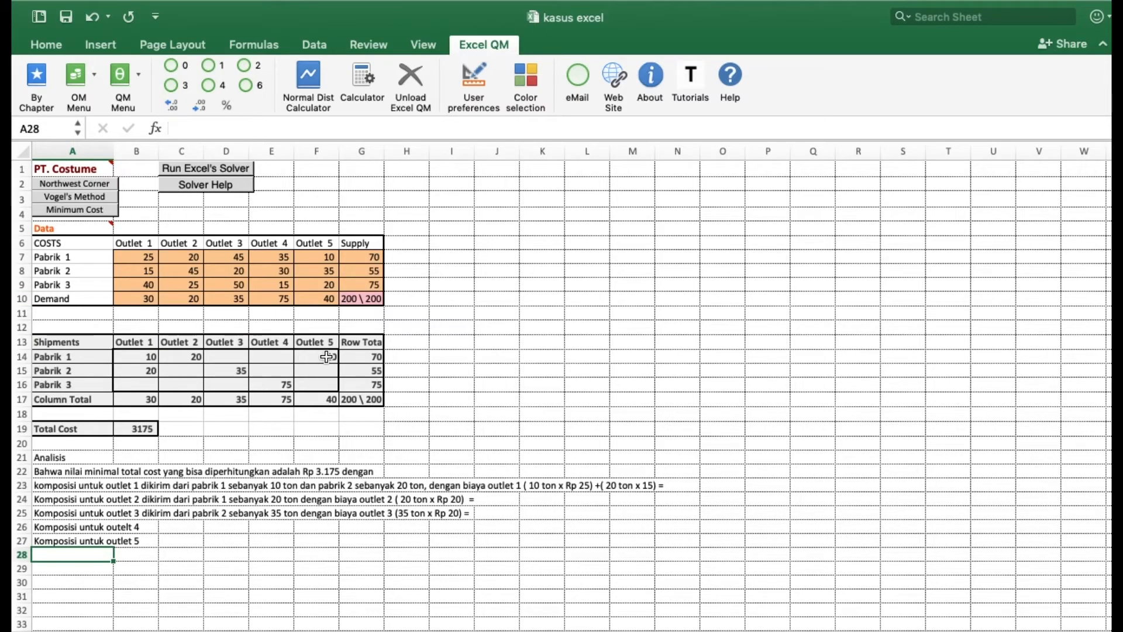
Fill the analysis block A21:N27 with yellow.
click(51, 462)
key(shift+Down)
key(shift+Down)
key(shift+Down)
key(shift+Down)
key(shift+Down)
key(shift+Down)
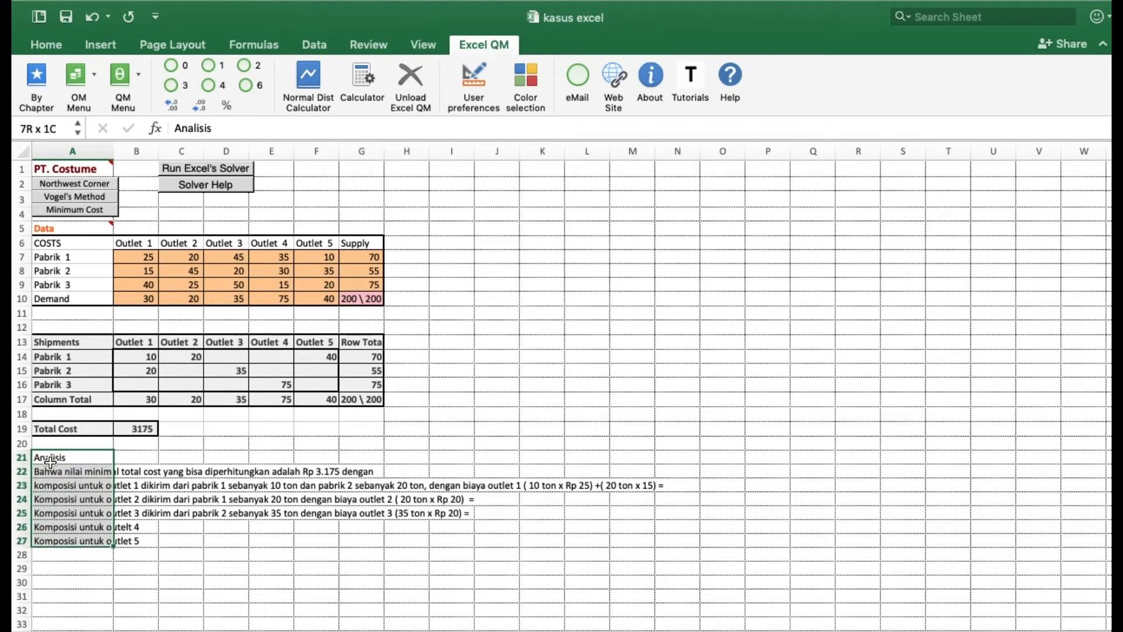
key(shift+Right)
key(shift+Right)
key(shift+Right)
key(shift+Right)
key(shift+Right)
key(shift+Right)
key(shift+Right)
key(shift+Right)
key(shift+Right)
key(shift+Right)
key(shift+Right)
key(shift+Right)
key(shift+Right)
key(shift+Right)
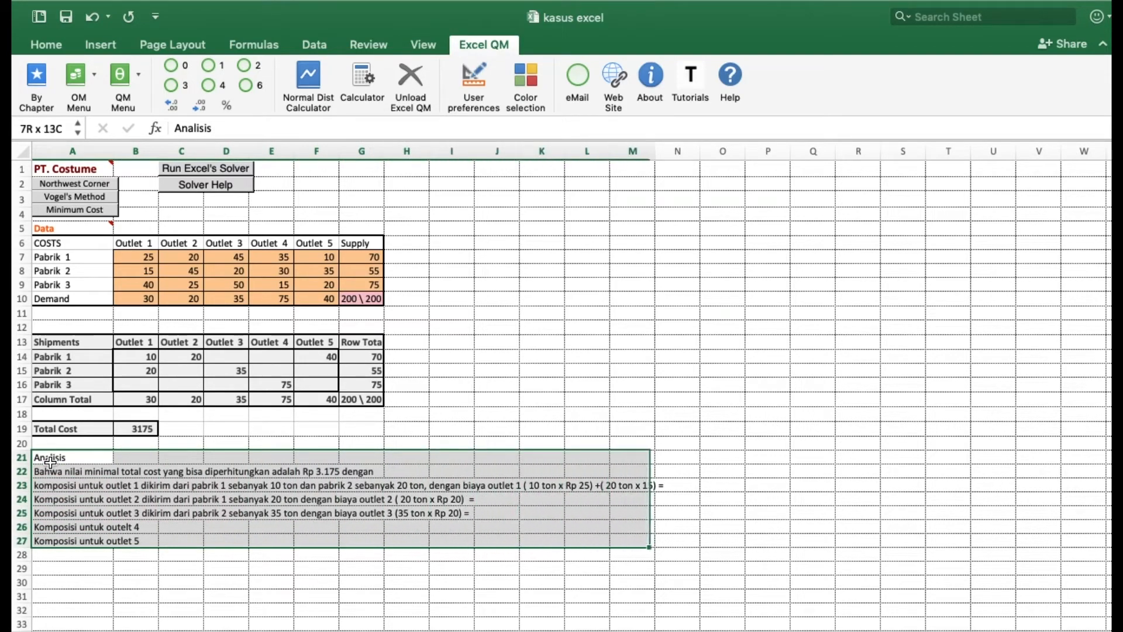
key(shift+Left)
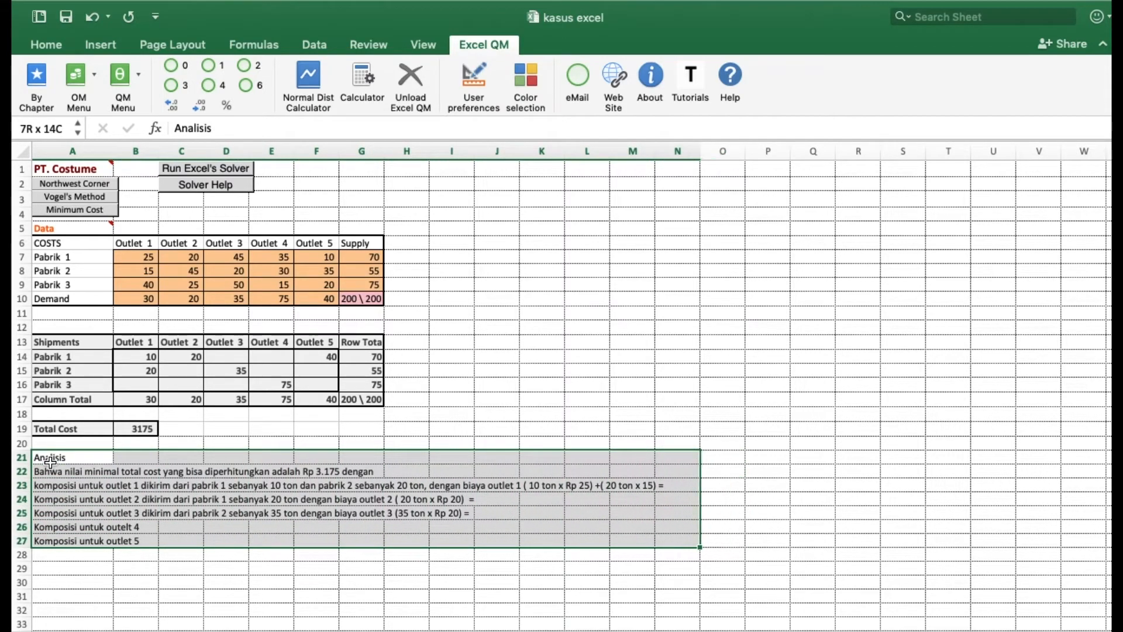
click(46, 44)
click(250, 94)
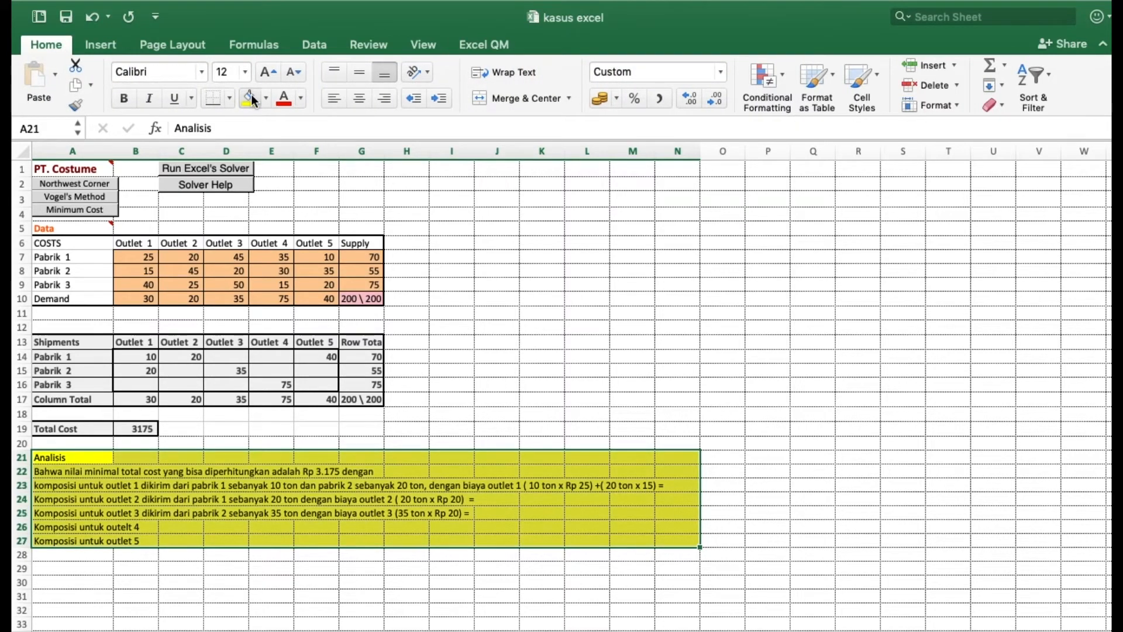
click(411, 514)
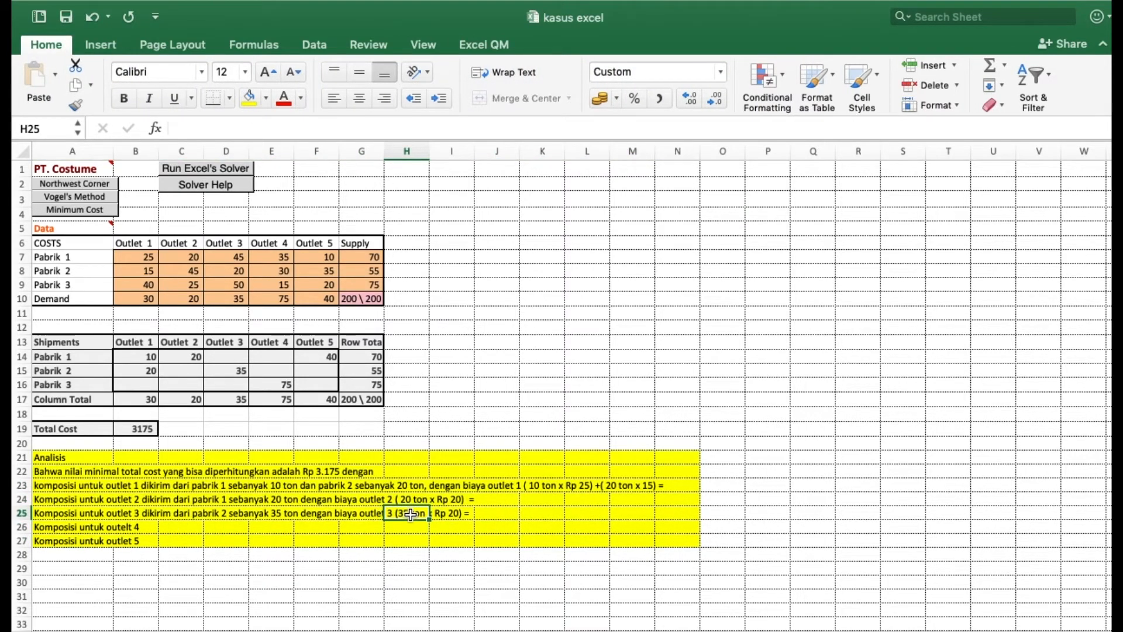